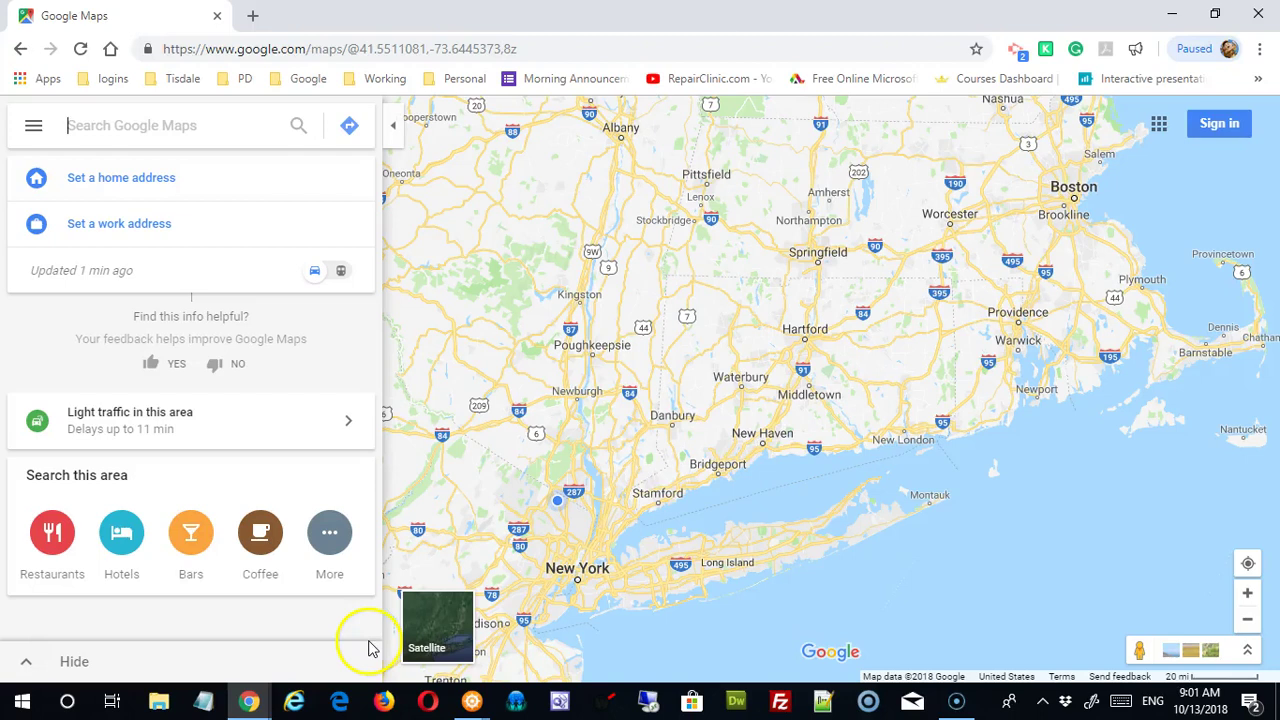
# Choose Satellite as the map type from the main menu
pyautogui.click(793, 172)
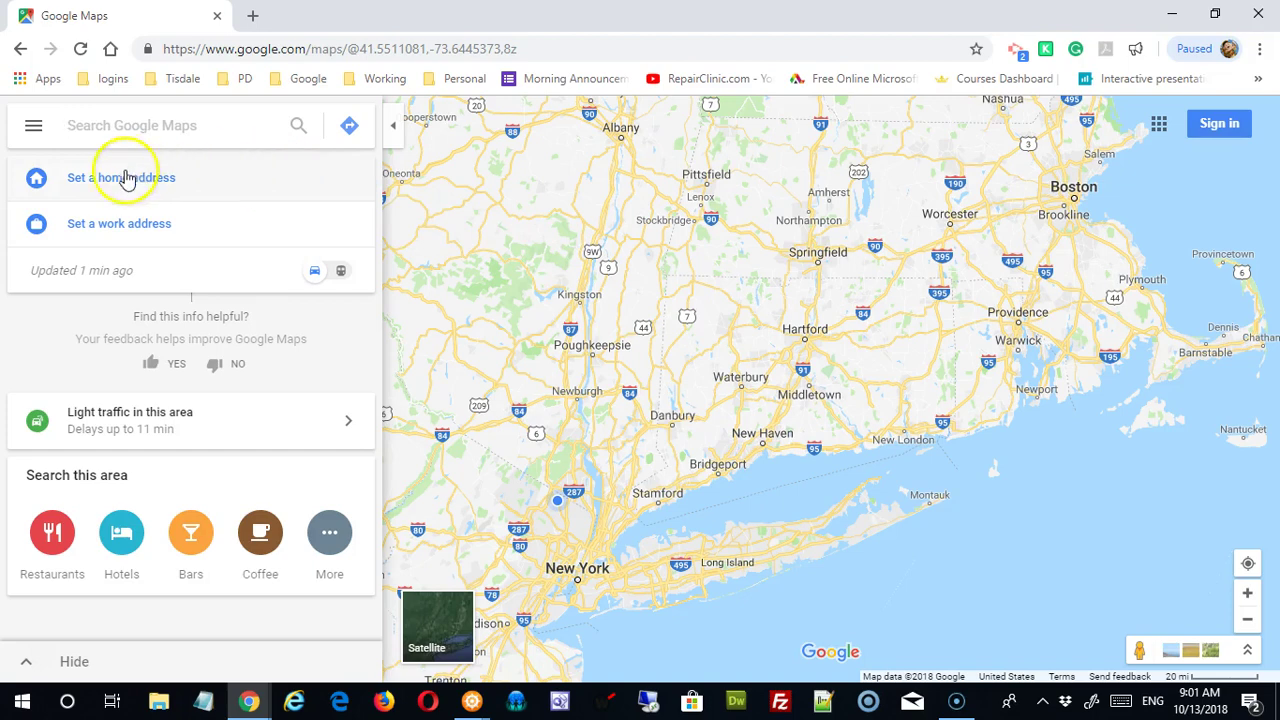
pyautogui.click(34, 126)
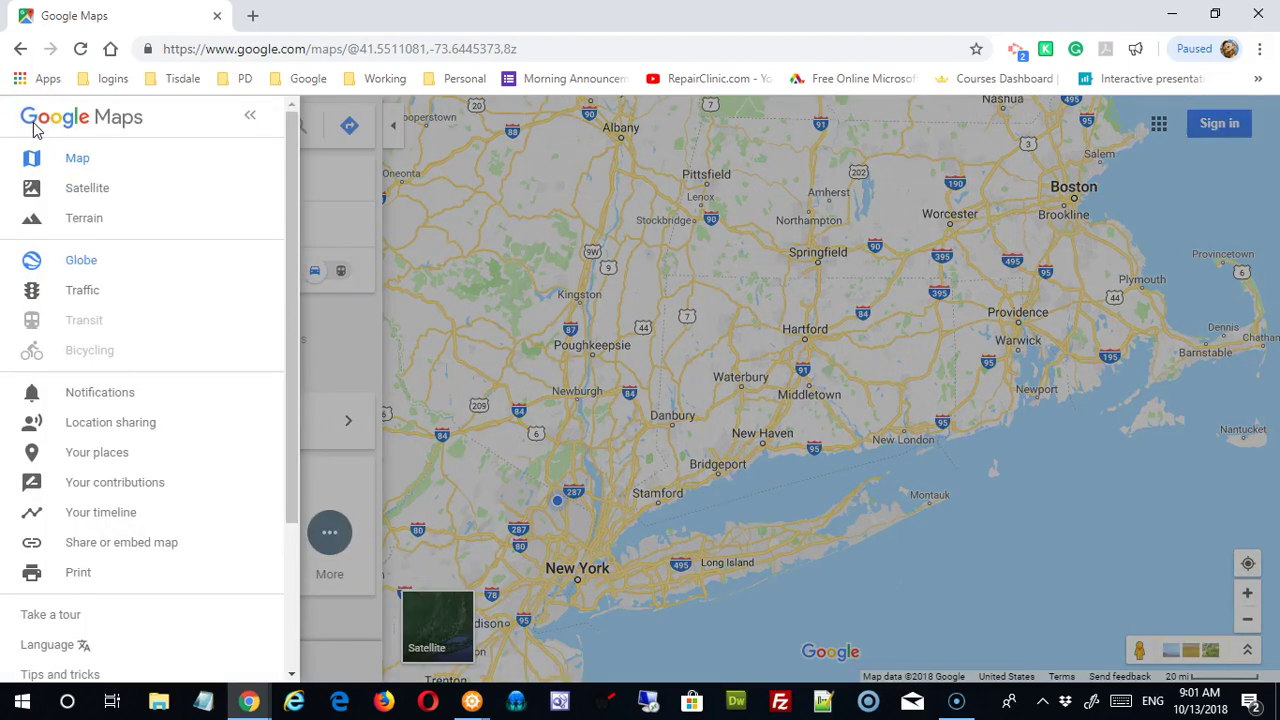
pyautogui.click(250, 118)
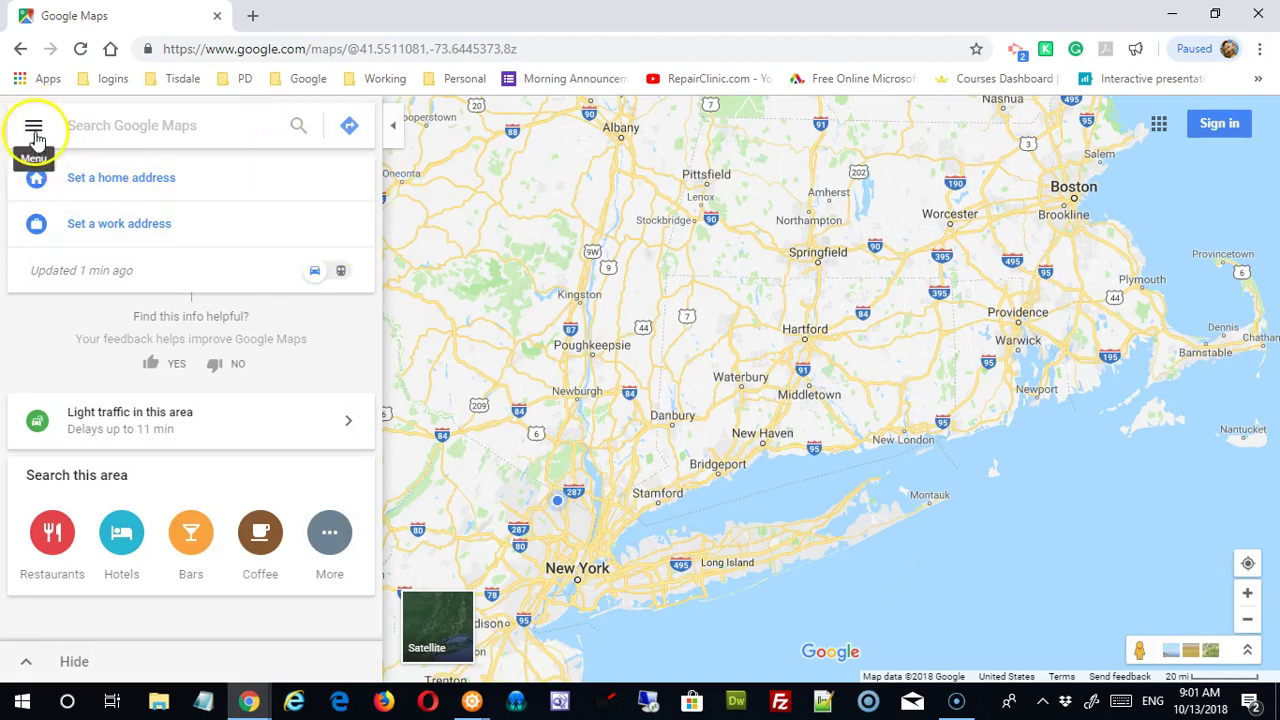
pyautogui.click(34, 134)
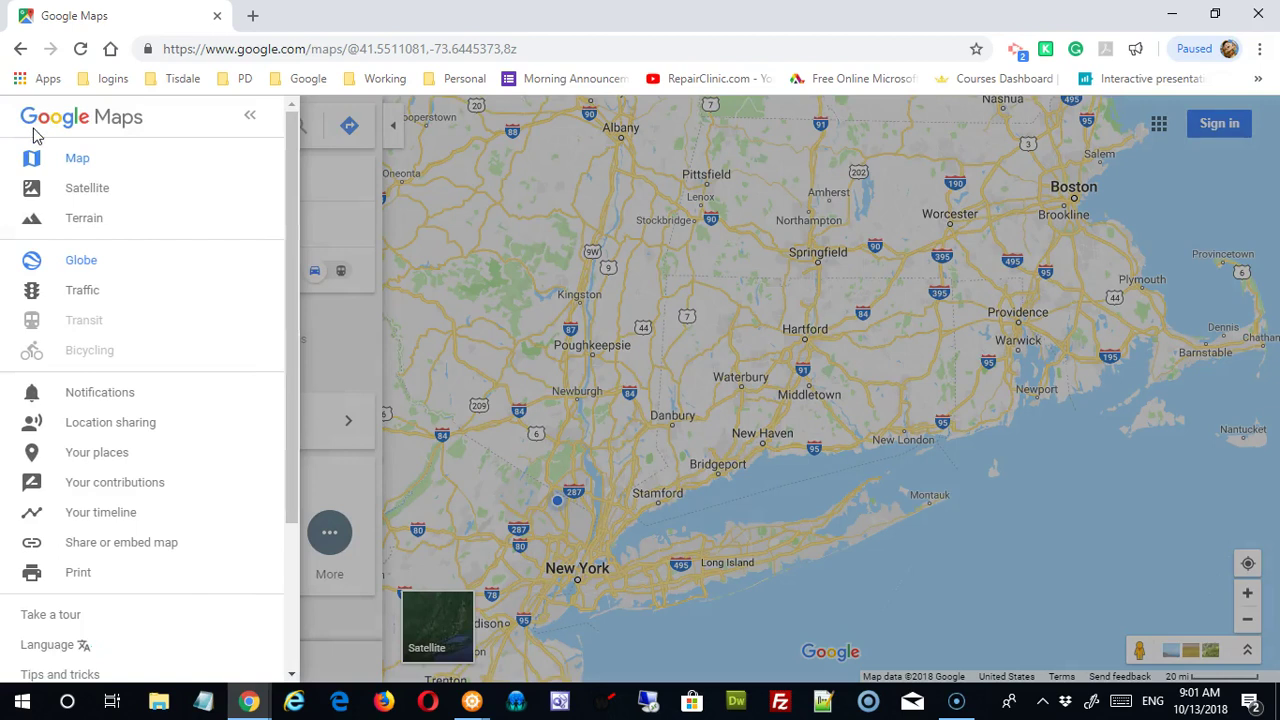
pyautogui.click(75, 158)
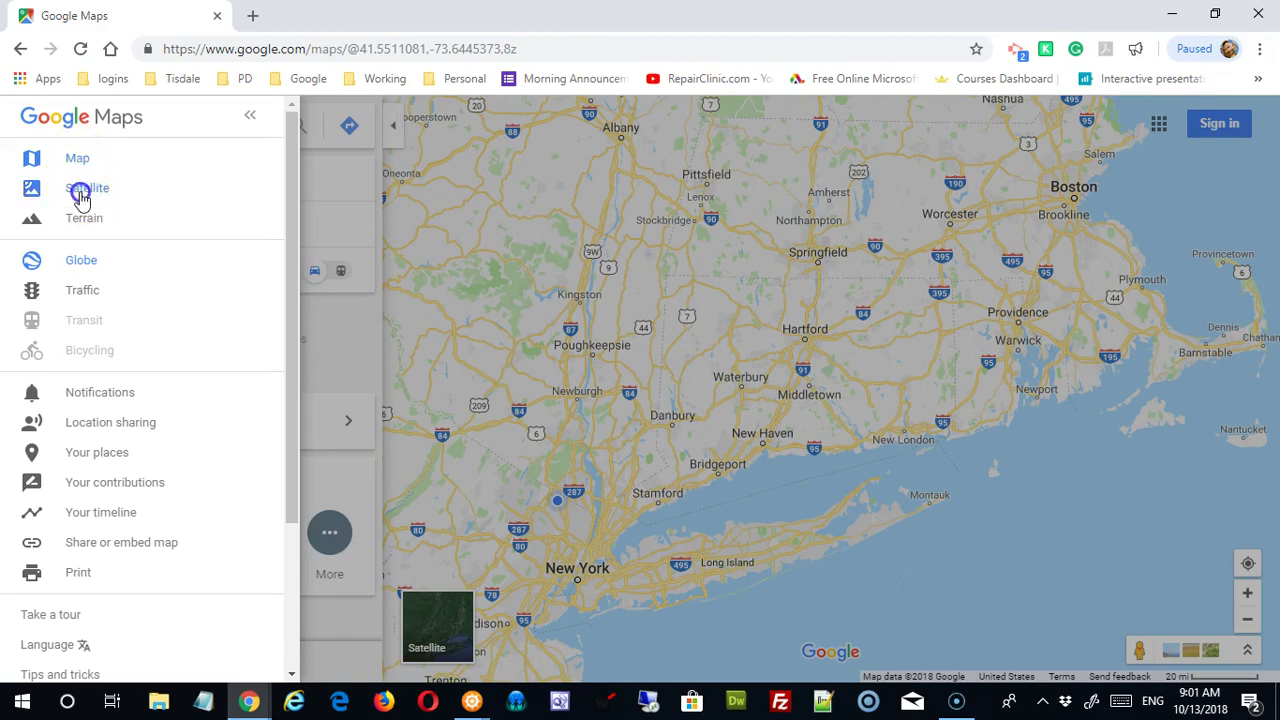
pyautogui.click(81, 192)
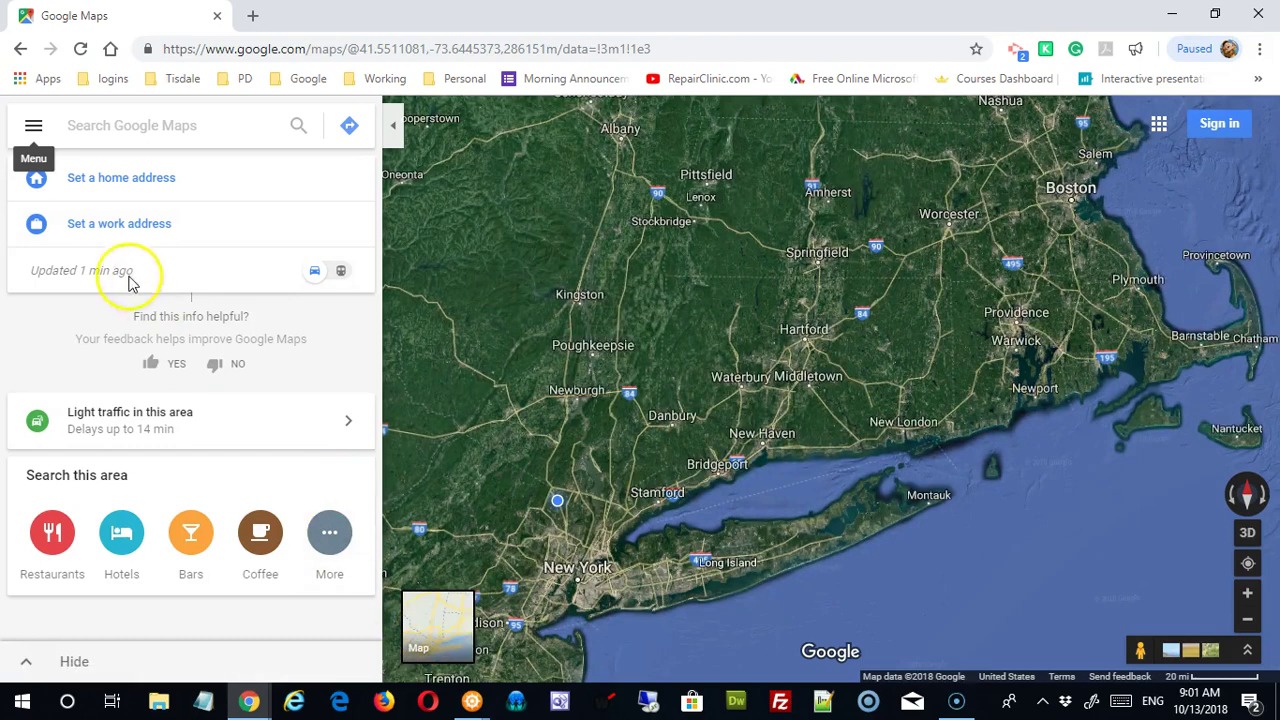
# Hide the satellite map labels and zoom in on the forested Connecticut terrain
pyautogui.click(34, 128)
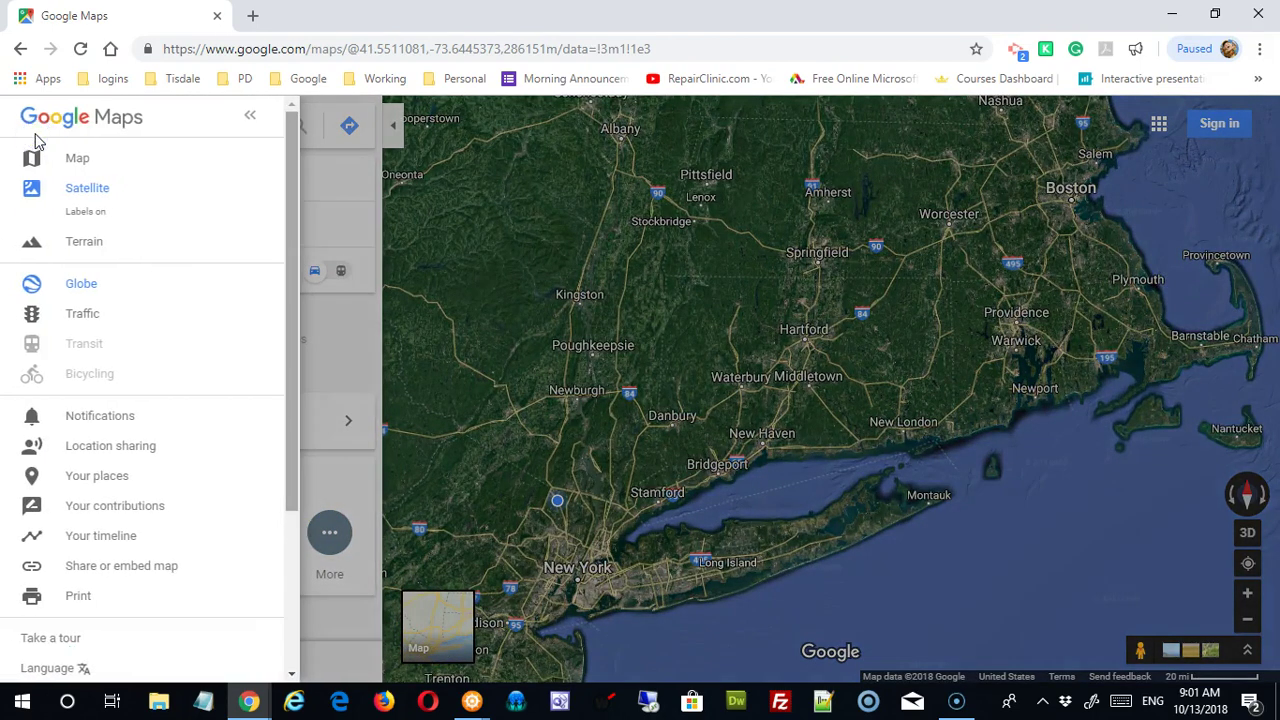
pyautogui.click(73, 215)
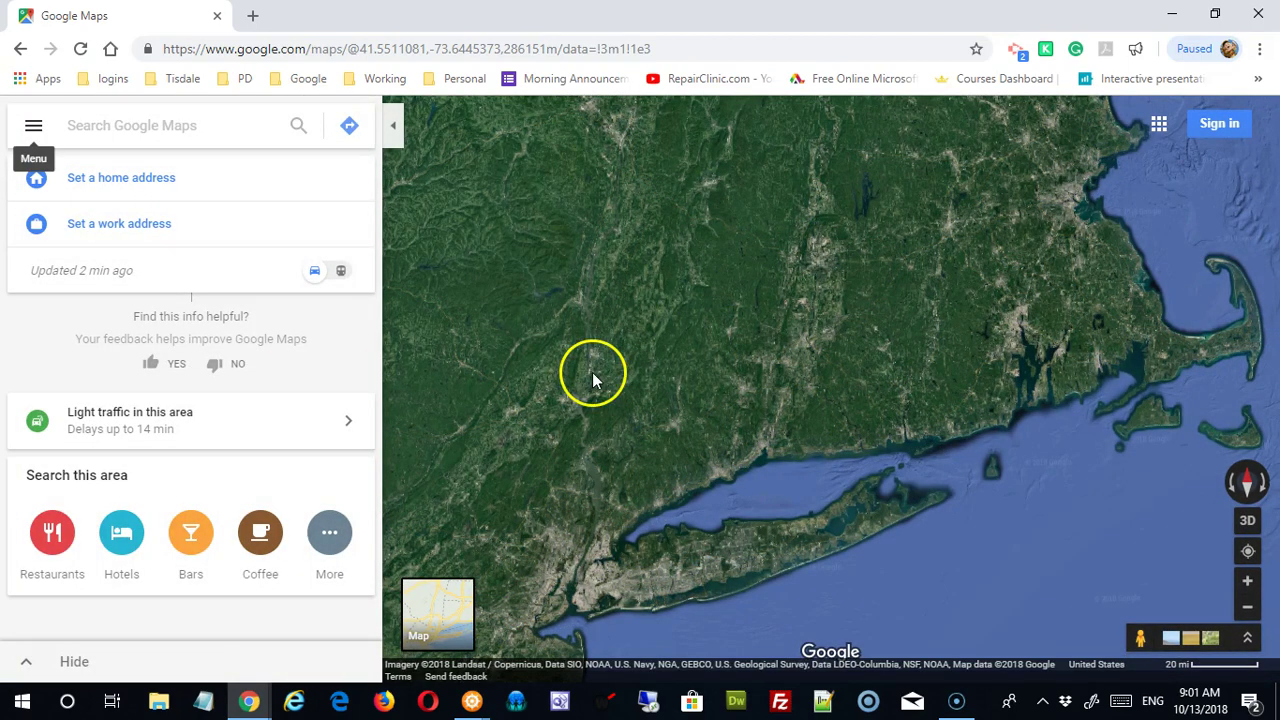
pyautogui.doubleClick(887, 337)
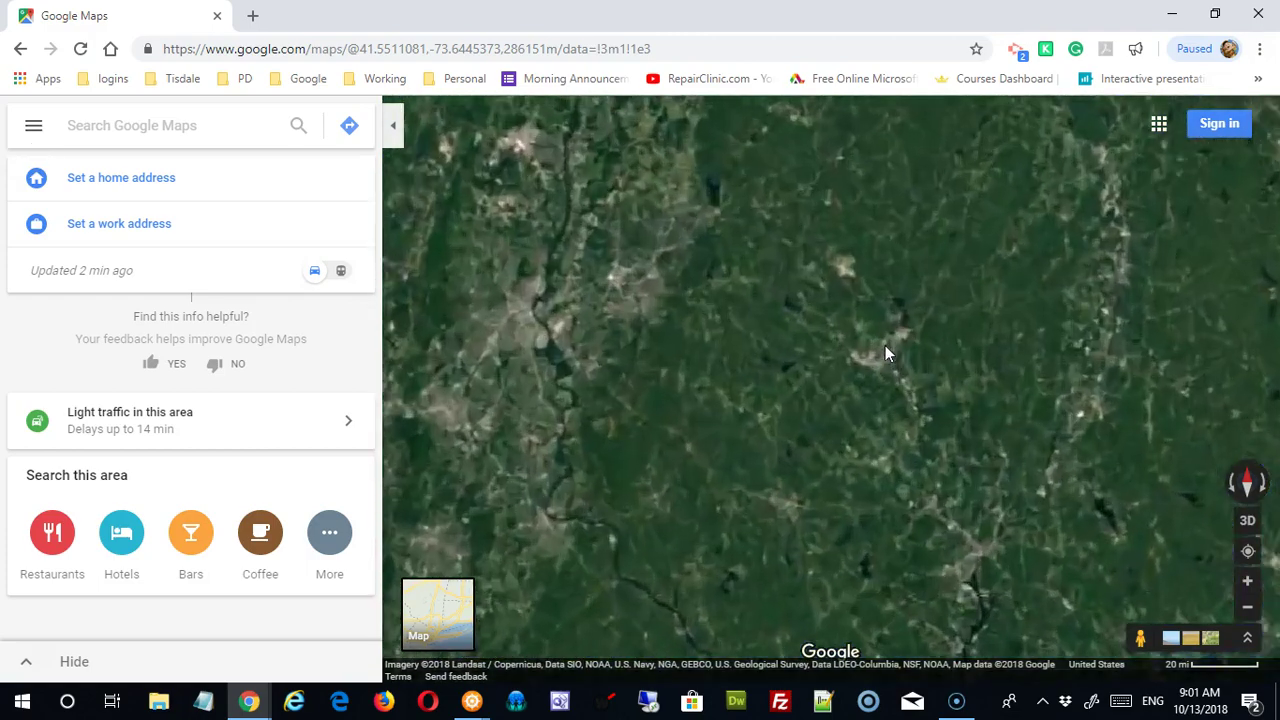
pyautogui.scroll(6, 885, 347)
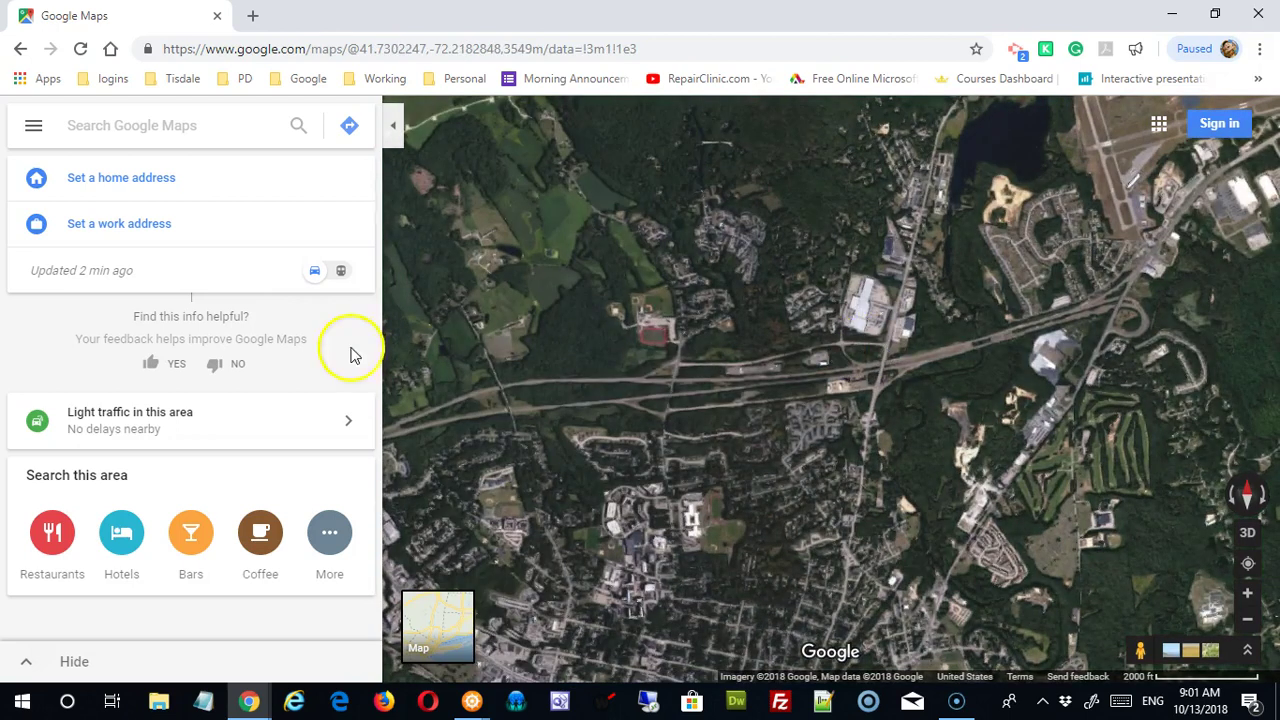
# Turn place and road labels back on and switch the map to Terrain
pyautogui.click(30, 125)
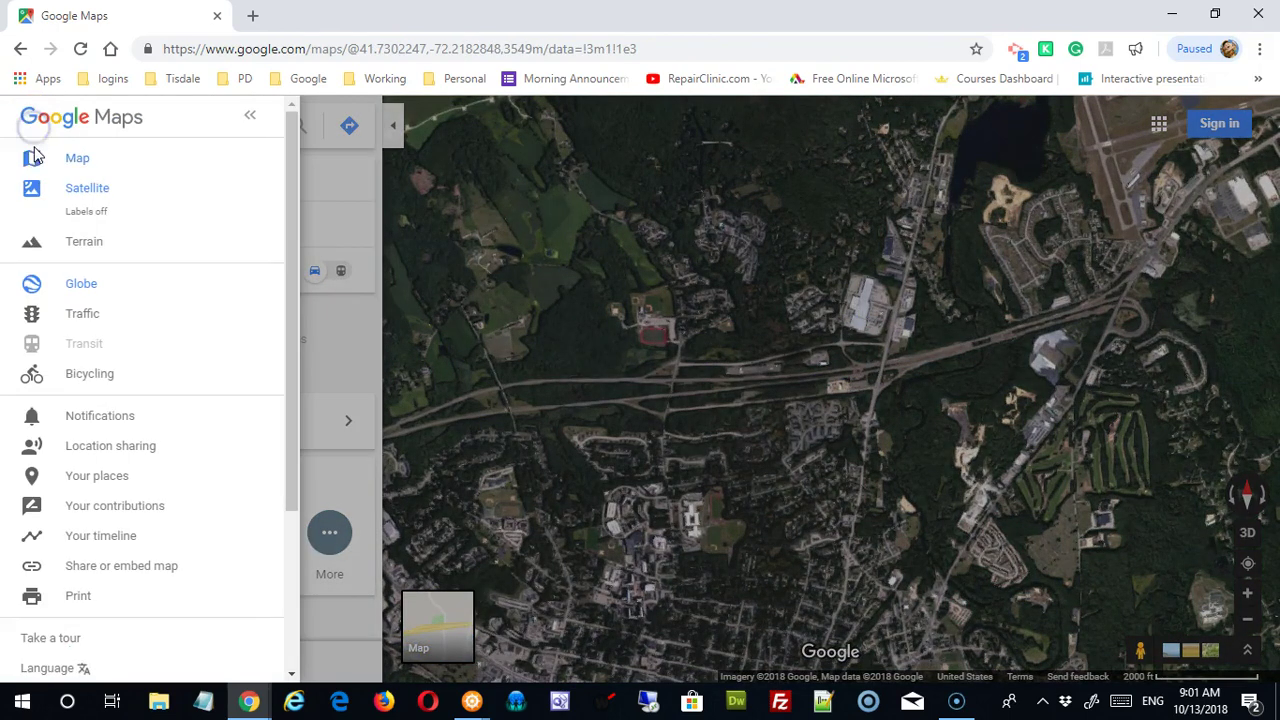
pyautogui.click(81, 220)
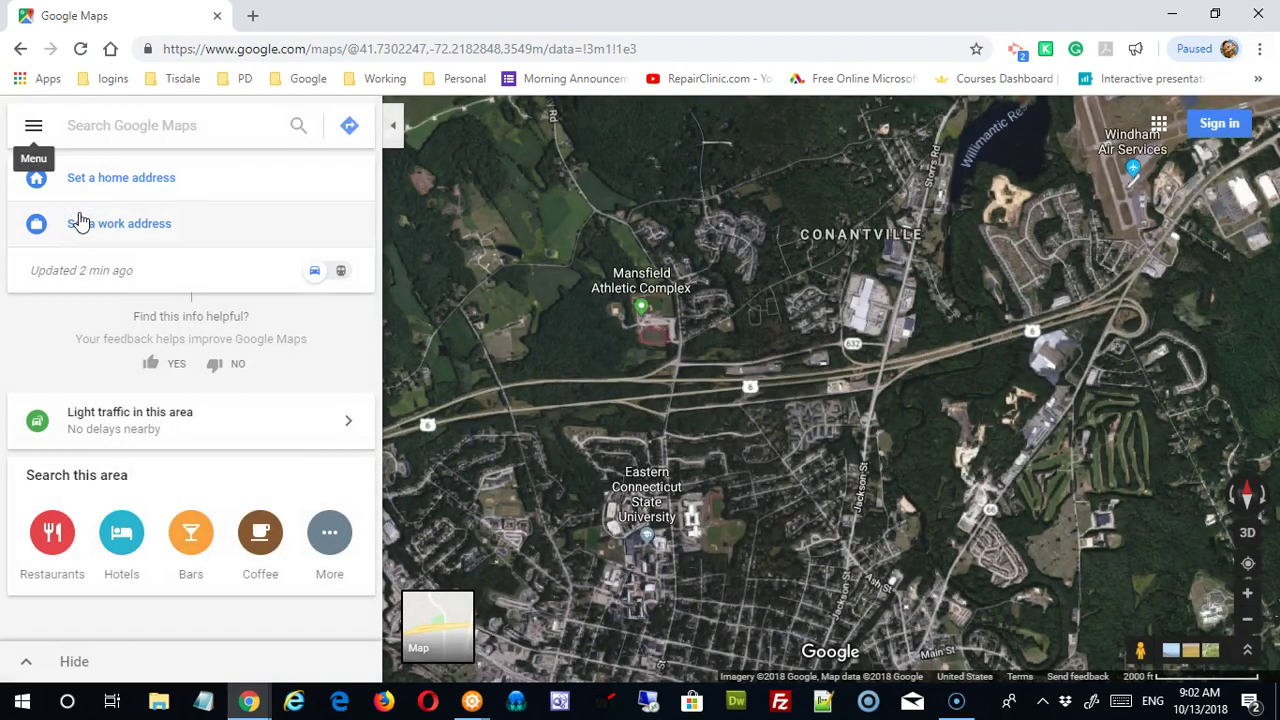
pyautogui.click(30, 125)
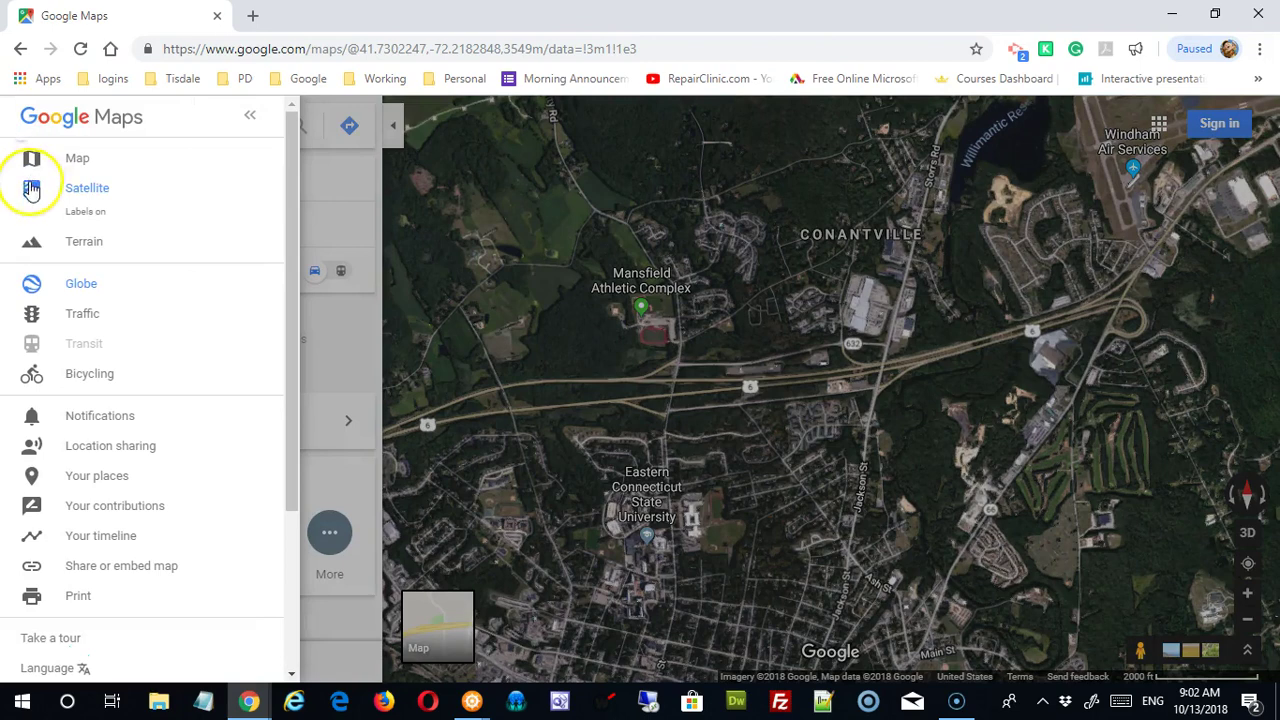
pyautogui.click(80, 245)
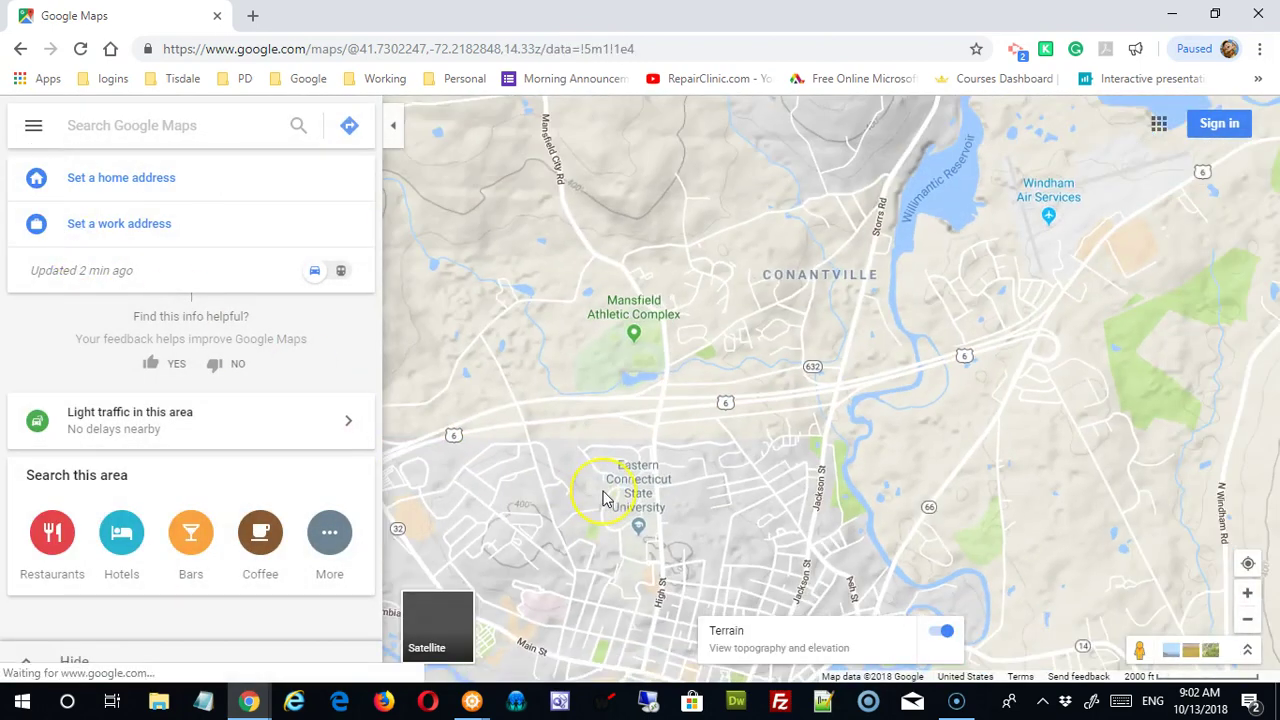
# Zoom the terrain map out and re-centre it around Willimantic
pyautogui.scroll(1, 603, 497)
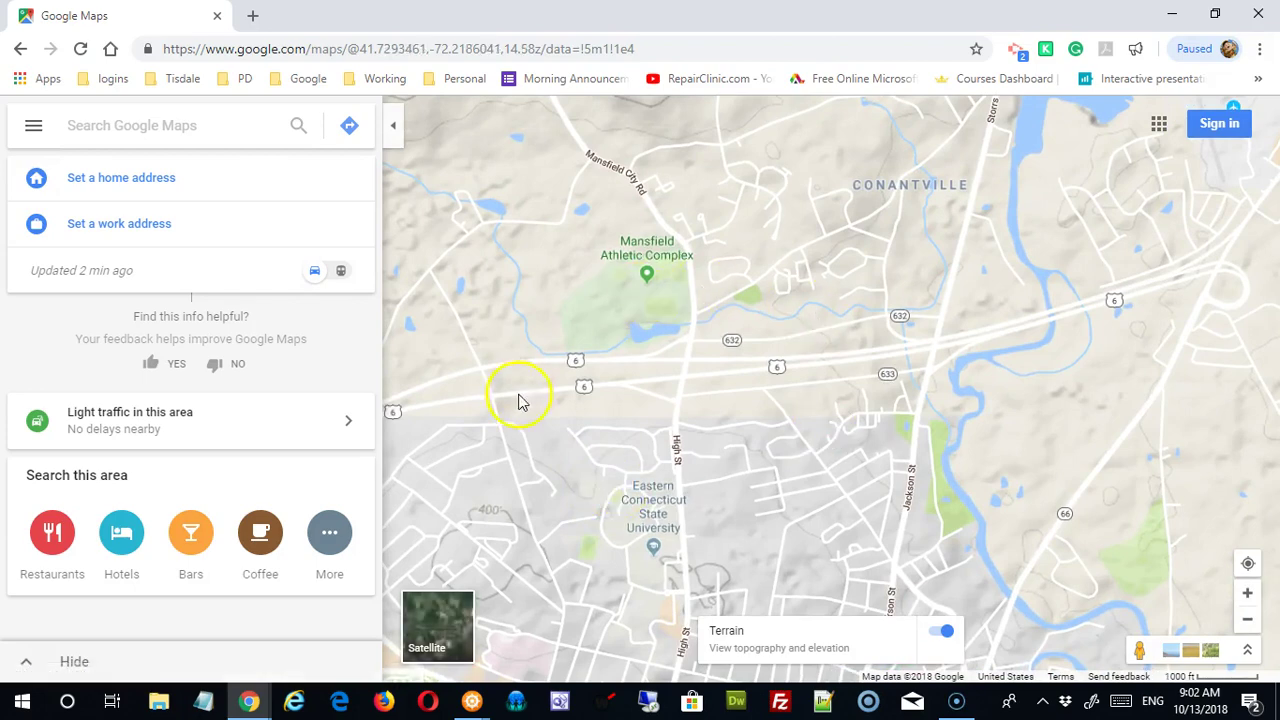
pyautogui.scroll(-4, 593, 420)
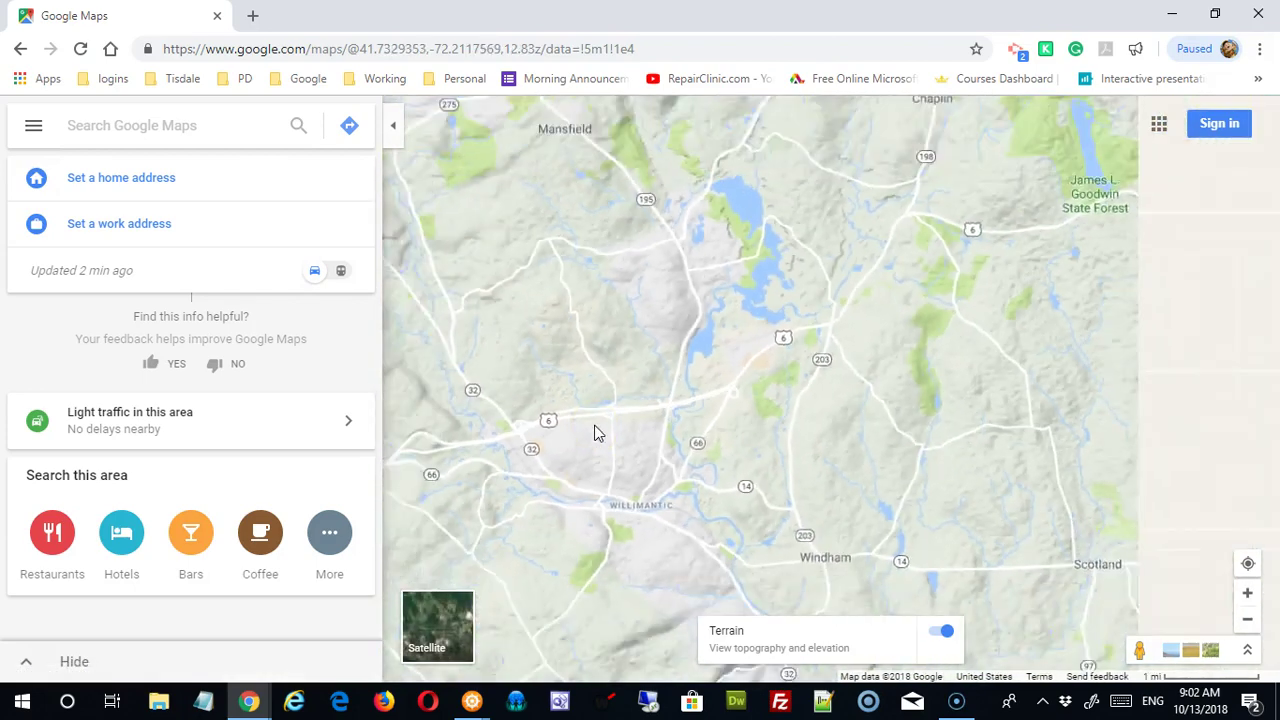
pyautogui.scroll(-4, 594, 432)
pyautogui.moveTo(594, 429); pyautogui.dragTo(766, 417)
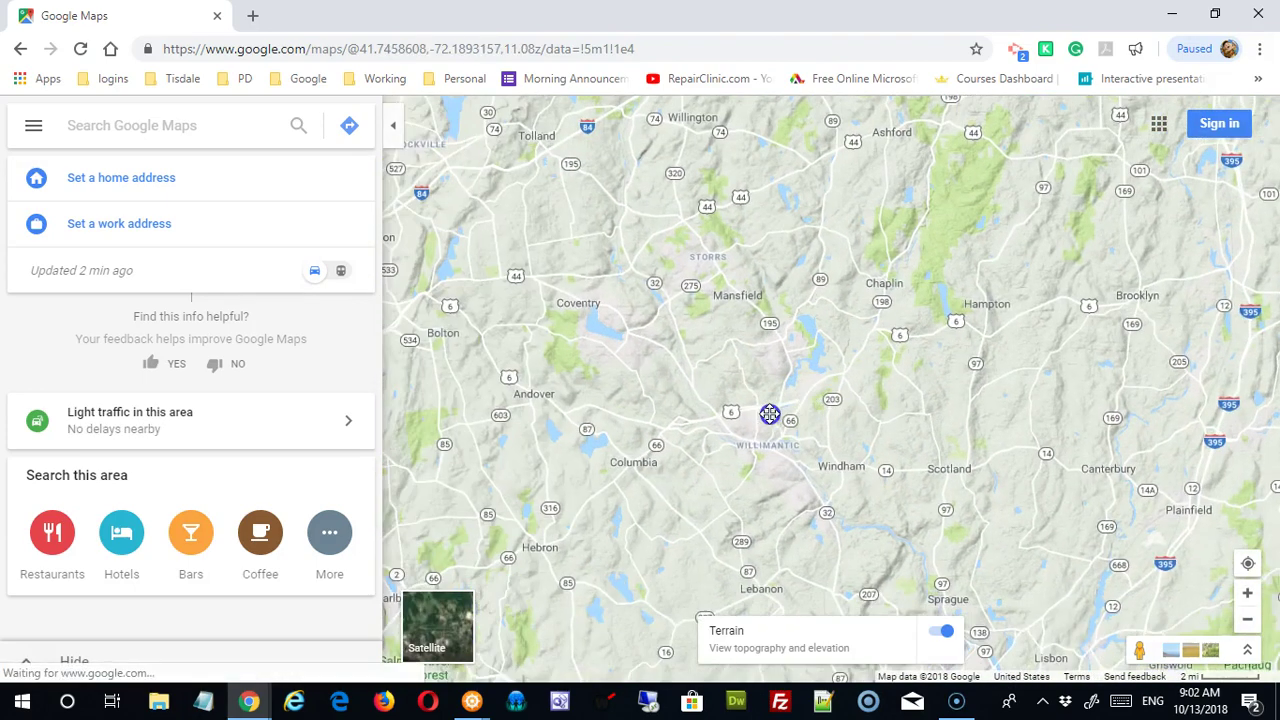
pyautogui.scroll(-2, 760, 423)
pyautogui.moveTo(686, 428); pyautogui.dragTo(800, 371)
# Pan west past Danbury and White Plains until New York and Newark appear
pyautogui.scroll(-2, 700, 445)
pyautogui.moveTo(651, 409); pyautogui.dragTo(854, 349)
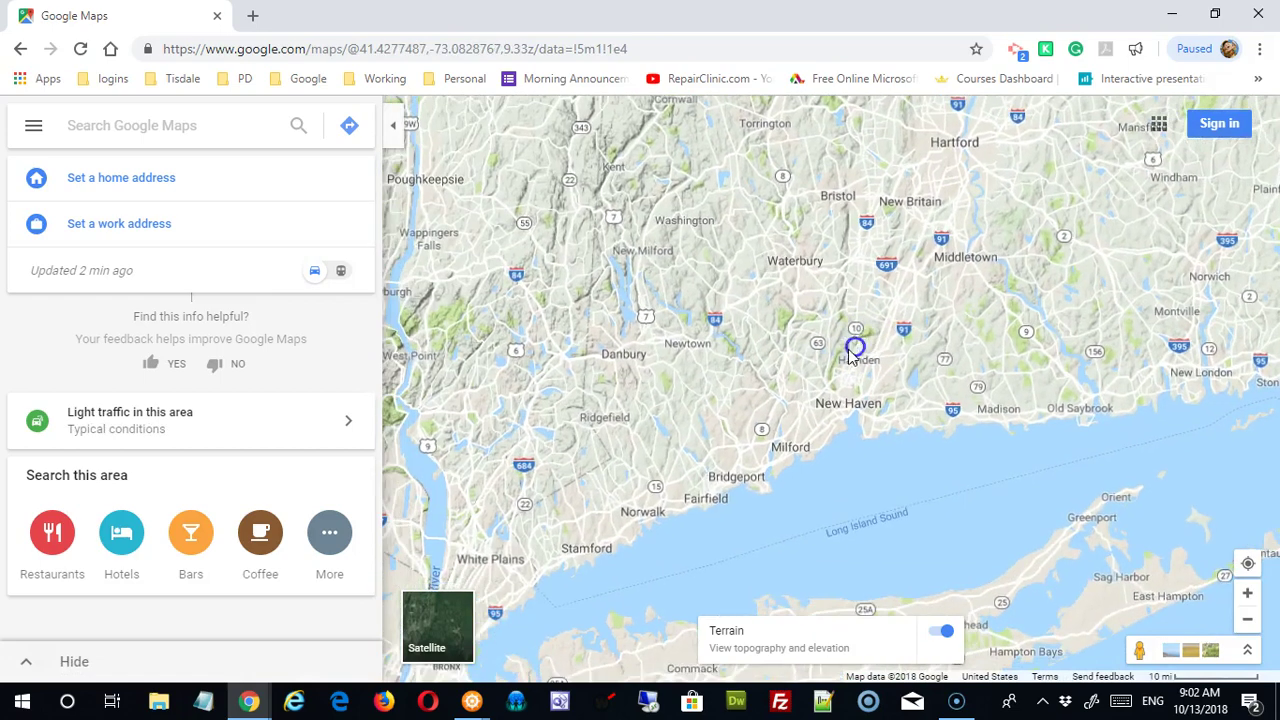
pyautogui.moveTo(730, 434); pyautogui.dragTo(826, 374)
pyautogui.moveTo(616, 486); pyautogui.dragTo(807, 419)
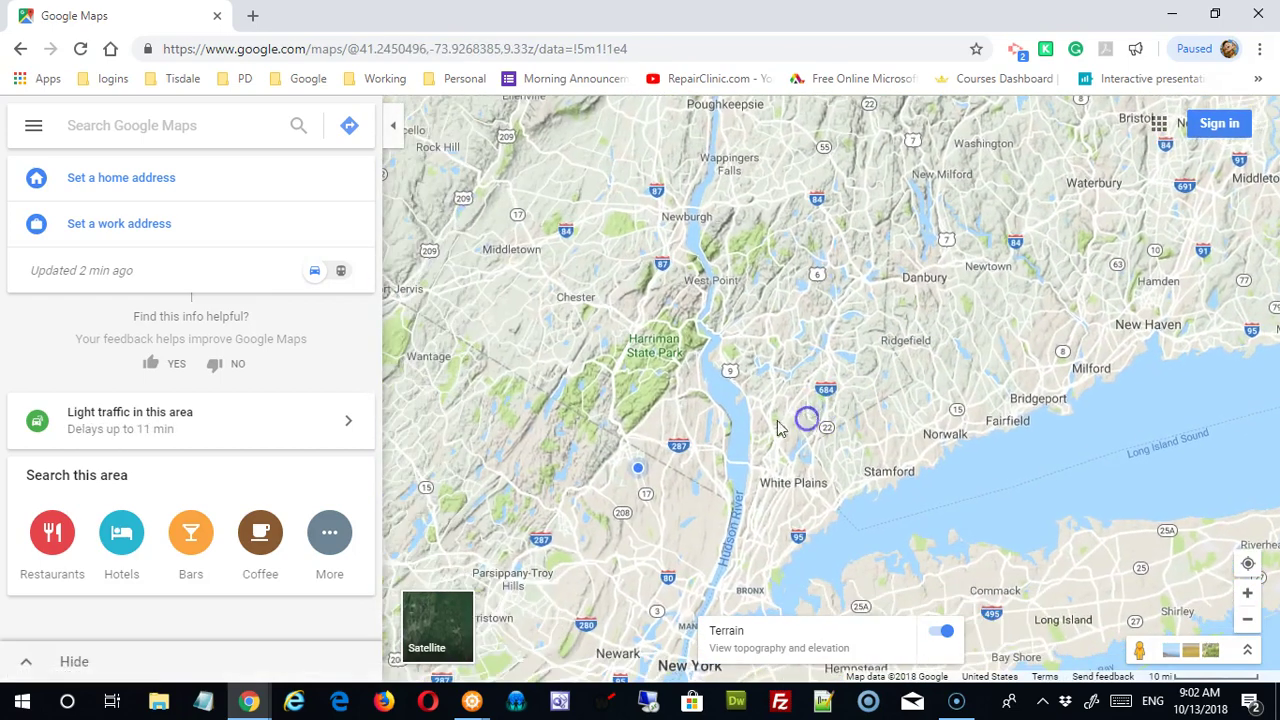
pyautogui.moveTo(648, 440); pyautogui.dragTo(717, 373)
pyautogui.moveTo(663, 449); pyautogui.dragTo(783, 293)
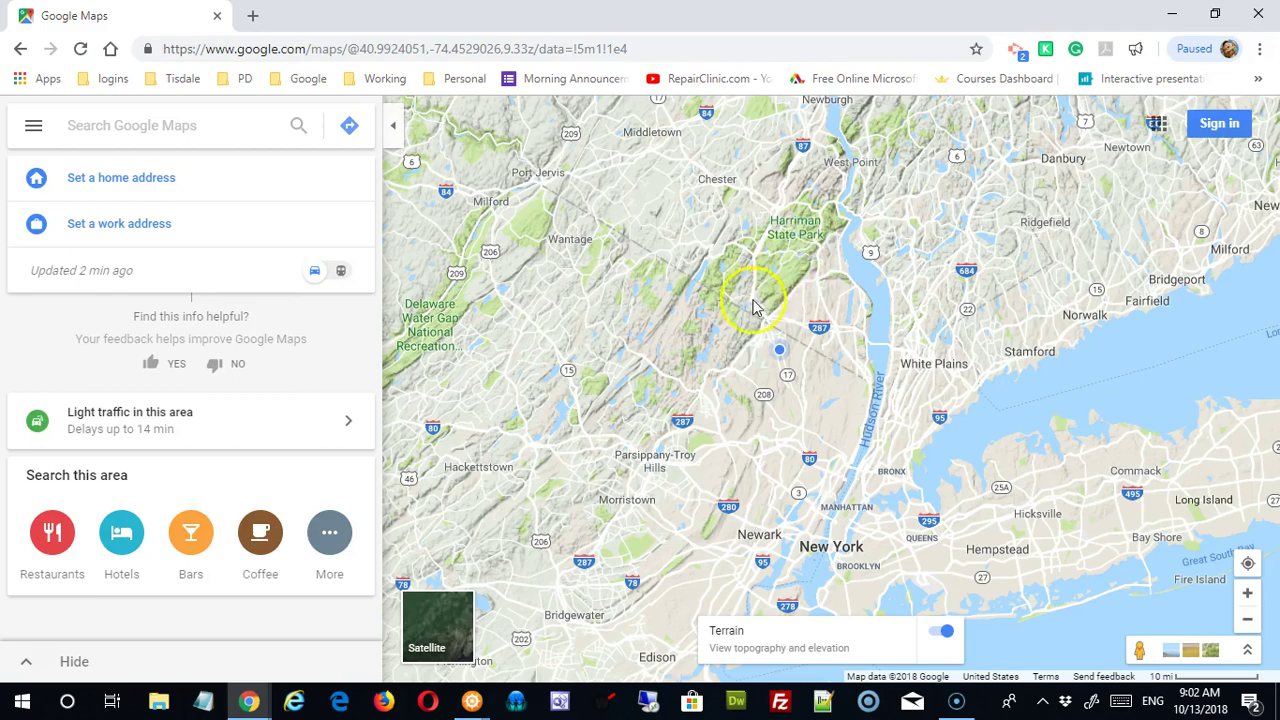
# Zoom in near Ramapo College and Mahwah, dismiss its info card, and centre on Suffern
pyautogui.scroll(5, 779, 373)
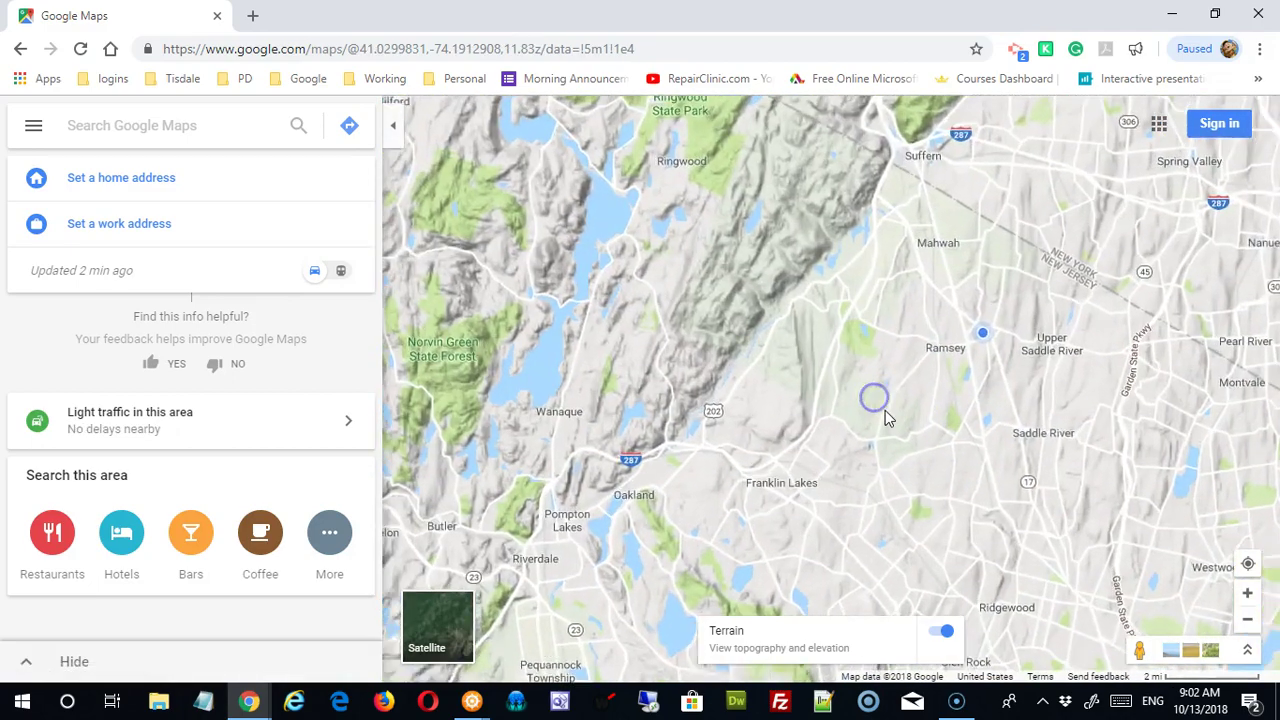
pyautogui.scroll(2, 885, 418)
pyautogui.moveTo(780, 323); pyautogui.dragTo(757, 494)
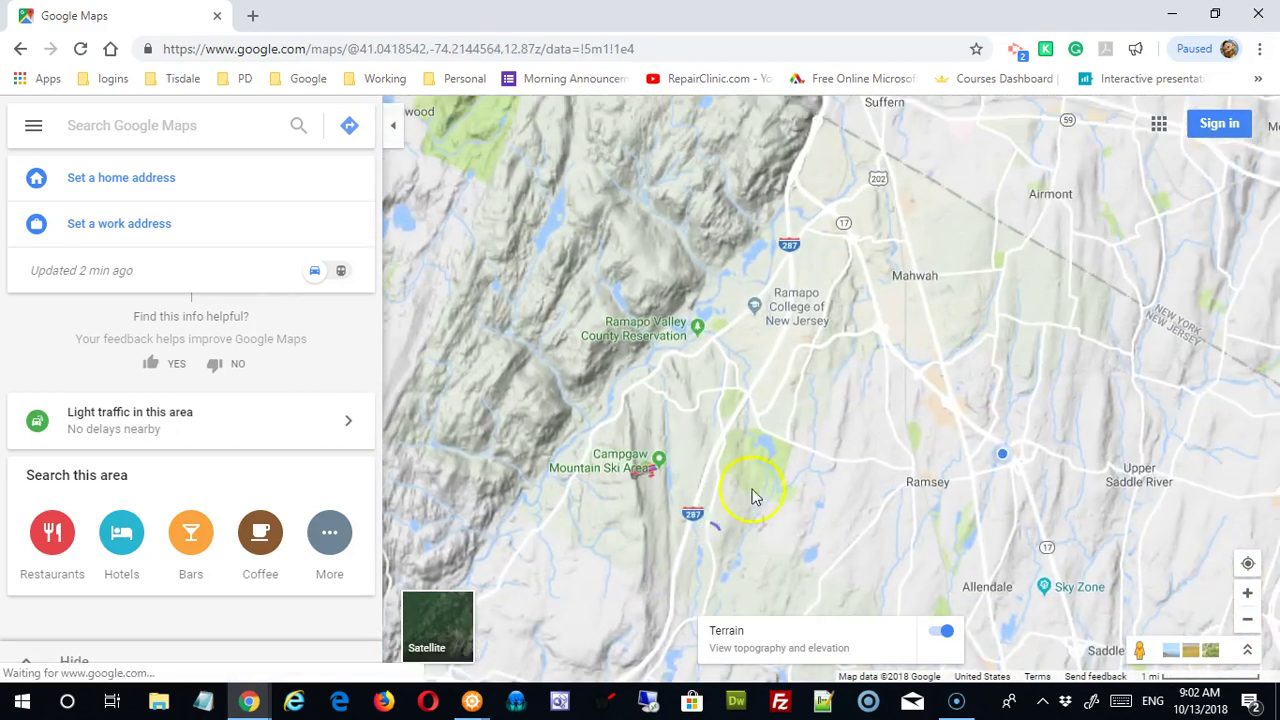
pyautogui.scroll(1, 810, 435)
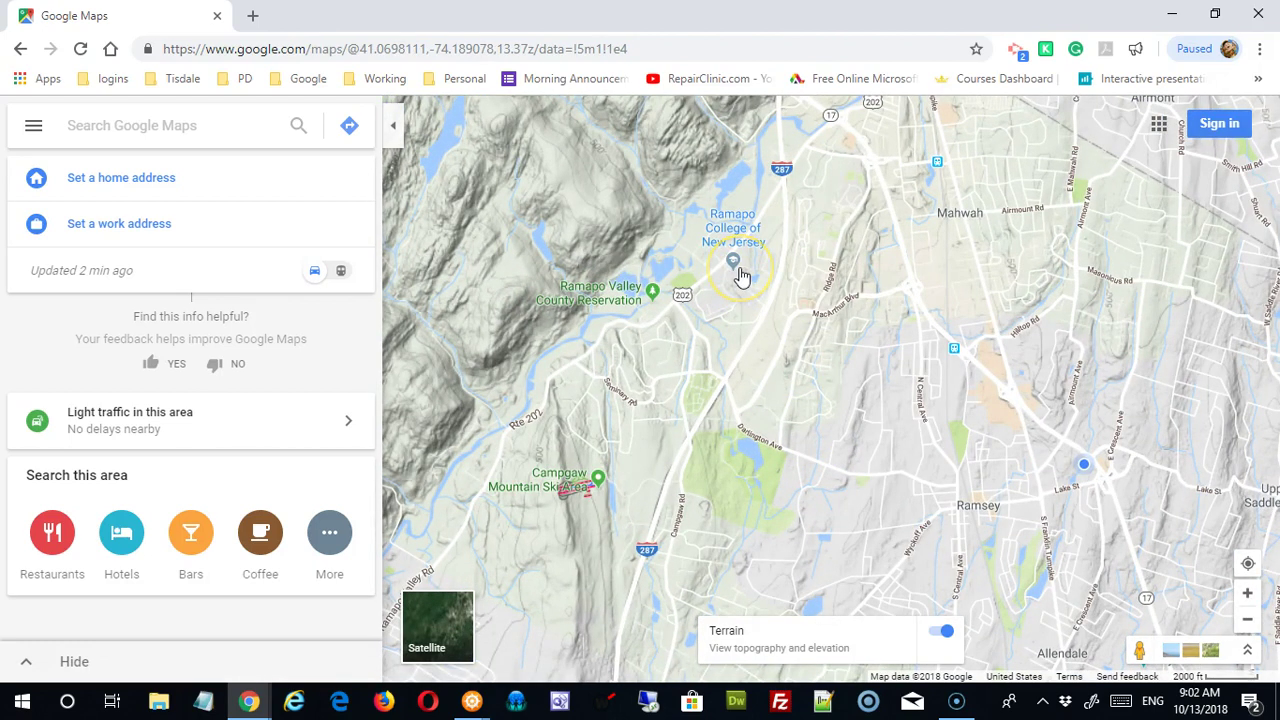
pyautogui.click(739, 285)
pyautogui.scroll(-3, 725, 303)
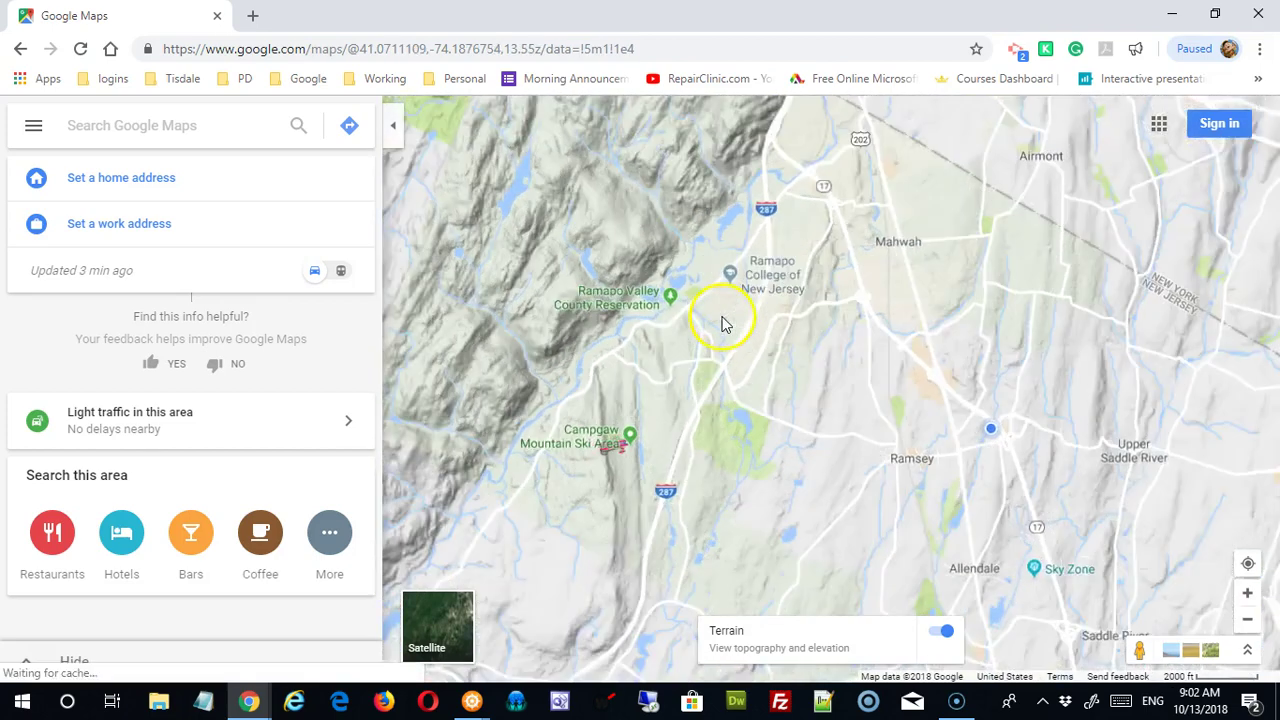
pyautogui.moveTo(594, 194); pyautogui.dragTo(823, 411)
pyautogui.scroll(-2, 849, 360)
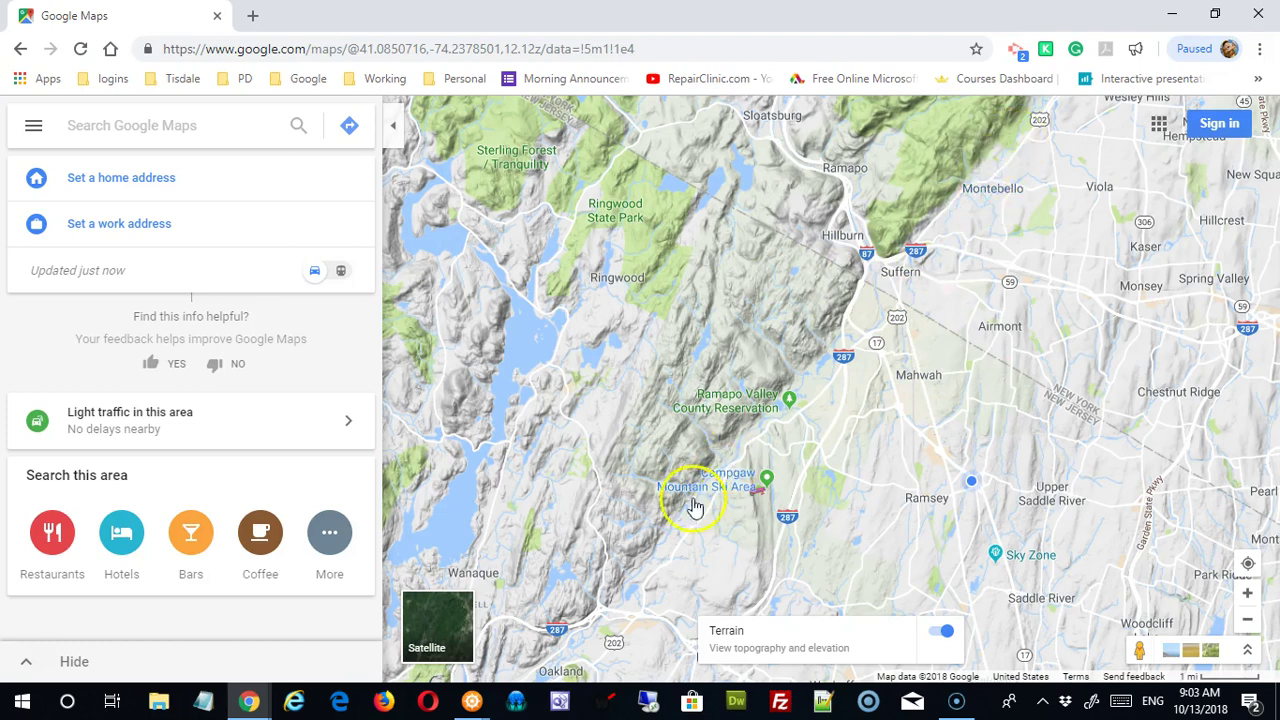
pyautogui.moveTo(860, 287); pyautogui.dragTo(649, 429)
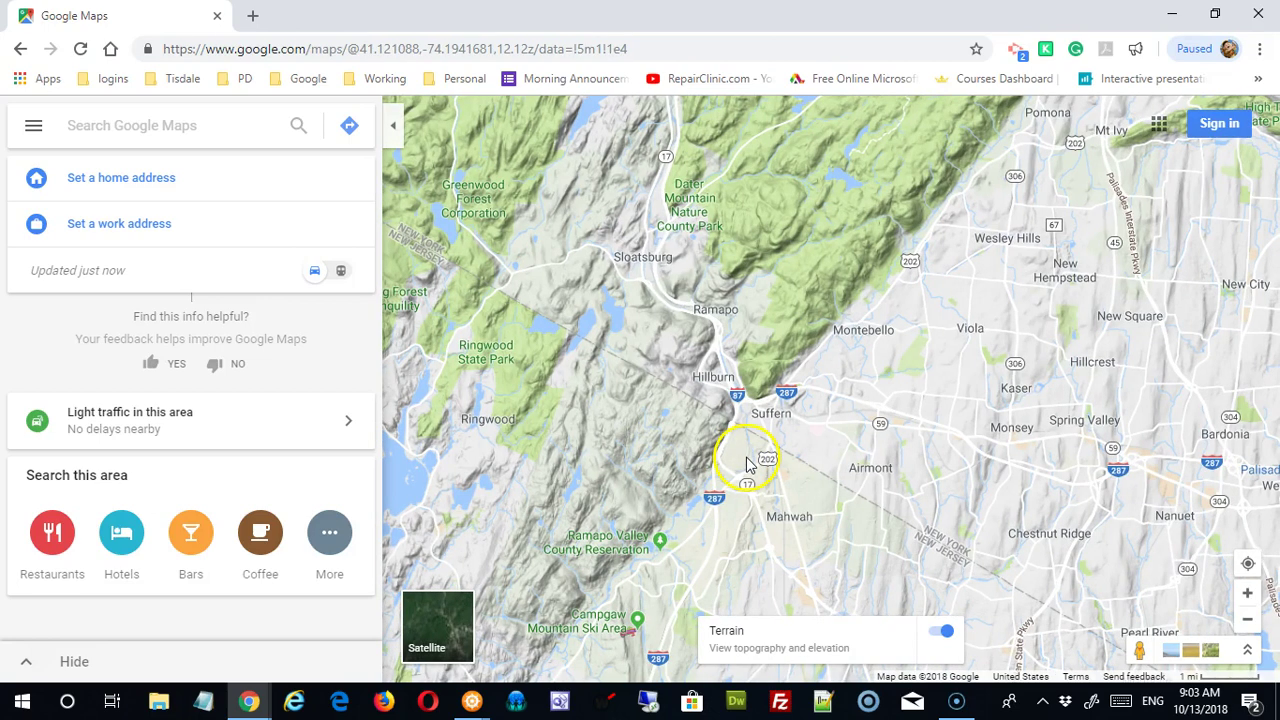
# Turn on the Traffic layer and pan toward Nyack and Bardonia
pyautogui.click(33, 128)
pyautogui.click(80, 288)
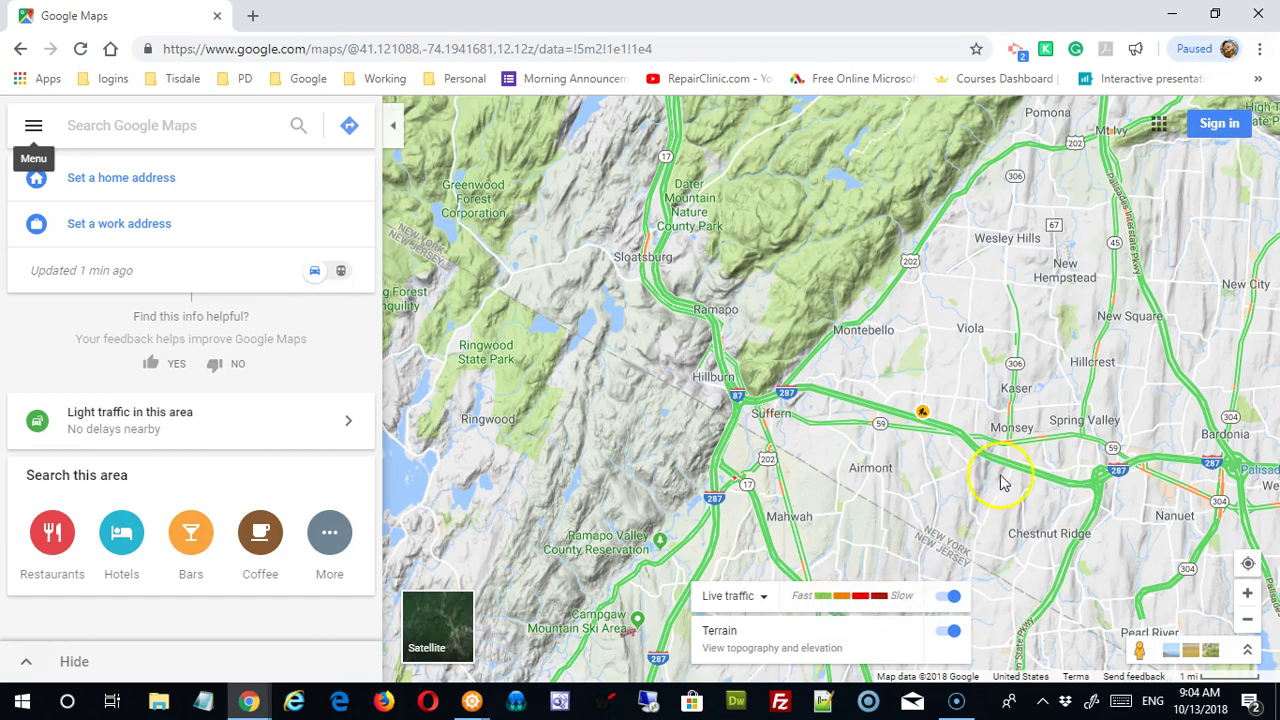
pyautogui.moveTo(1003, 483); pyautogui.dragTo(755, 443)
pyautogui.moveTo(903, 486); pyautogui.dragTo(597, 214)
# Pan down the Hudson to the Bronx and Manhattan, then zoom out over the New York region
pyautogui.moveTo(997, 426); pyautogui.dragTo(714, 314)
pyautogui.moveTo(1120, 390); pyautogui.dragTo(950, 232)
pyautogui.moveTo(920, 460); pyautogui.dragTo(886, 334)
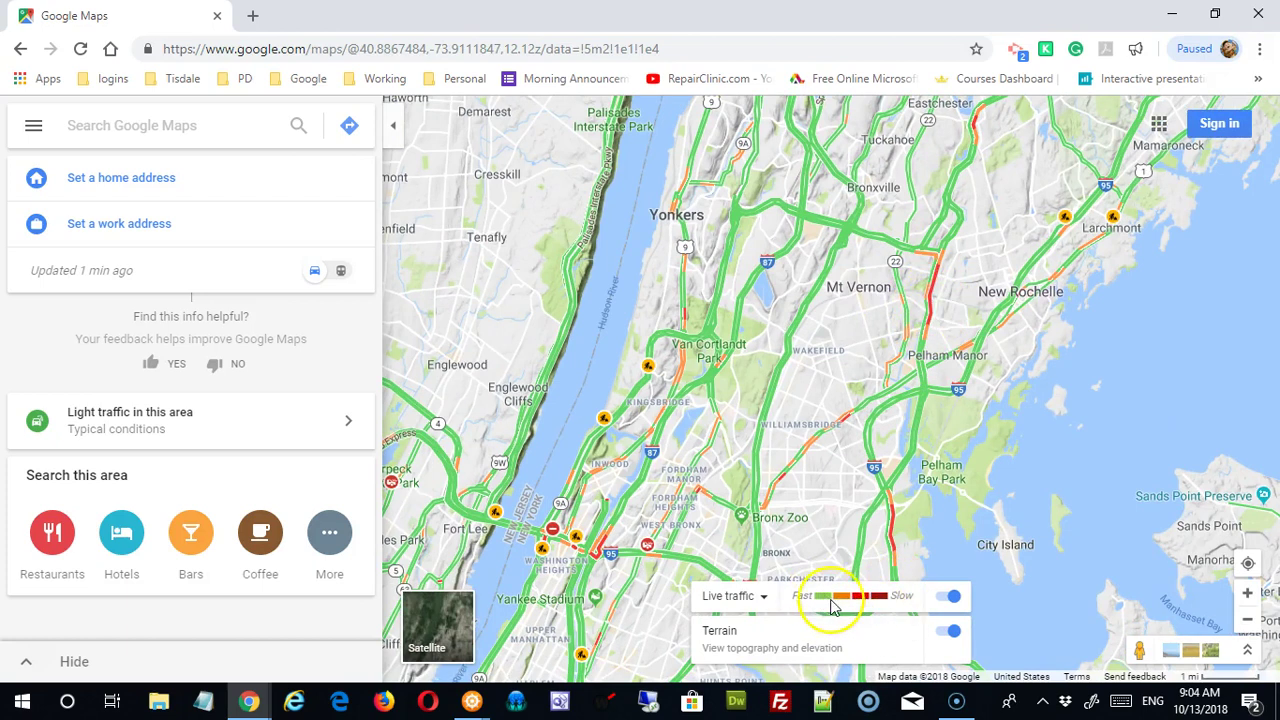
pyautogui.moveTo(980, 525); pyautogui.dragTo(994, 394)
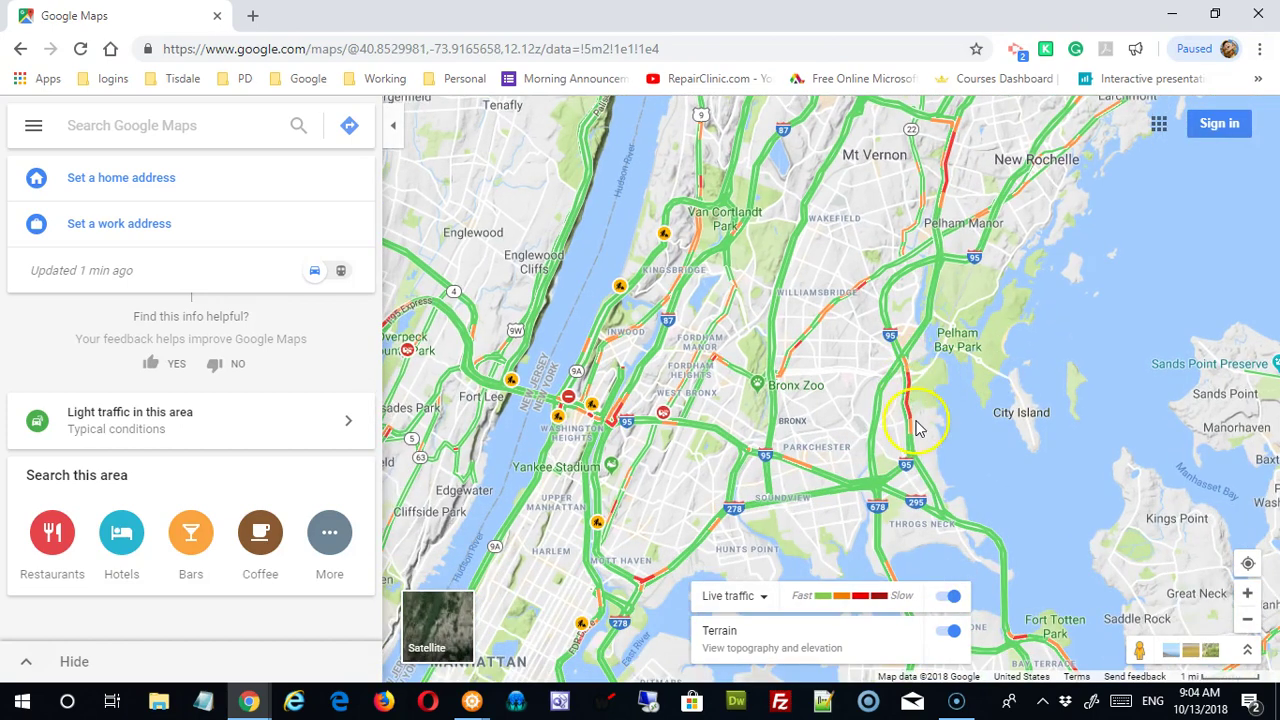
pyautogui.moveTo(824, 440); pyautogui.dragTo(912, 380)
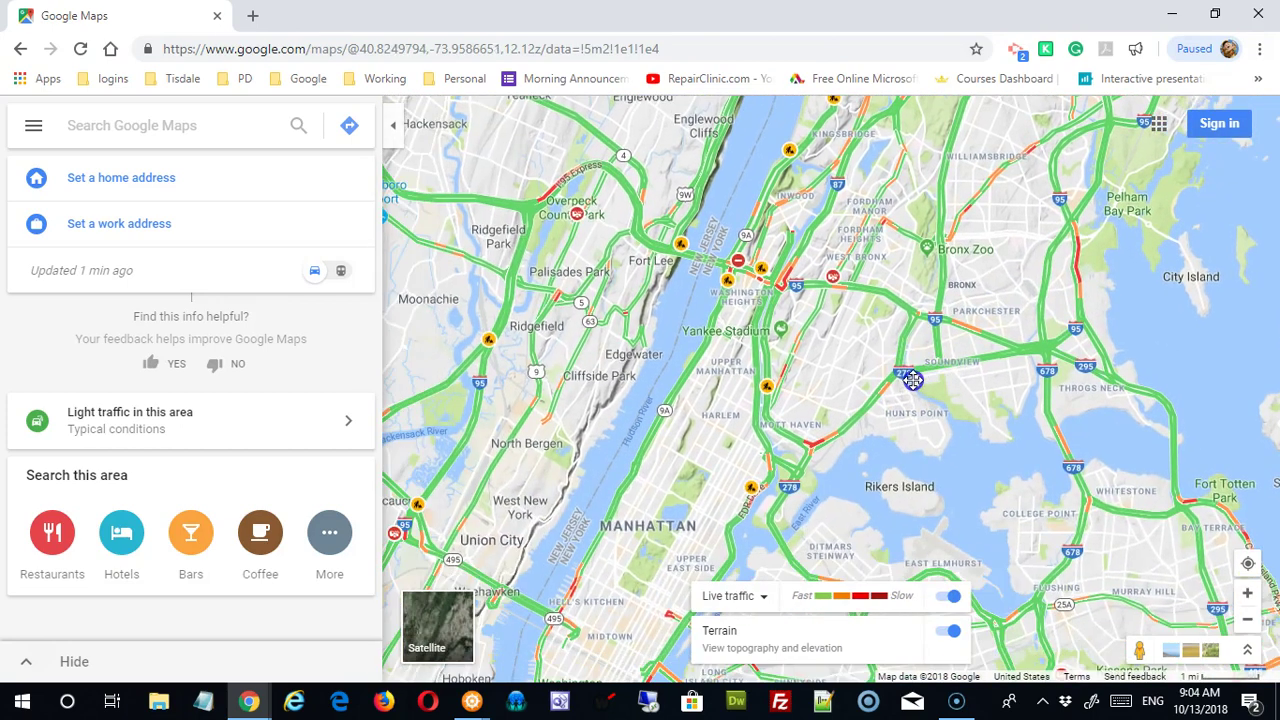
pyautogui.scroll(-3, 820, 360)
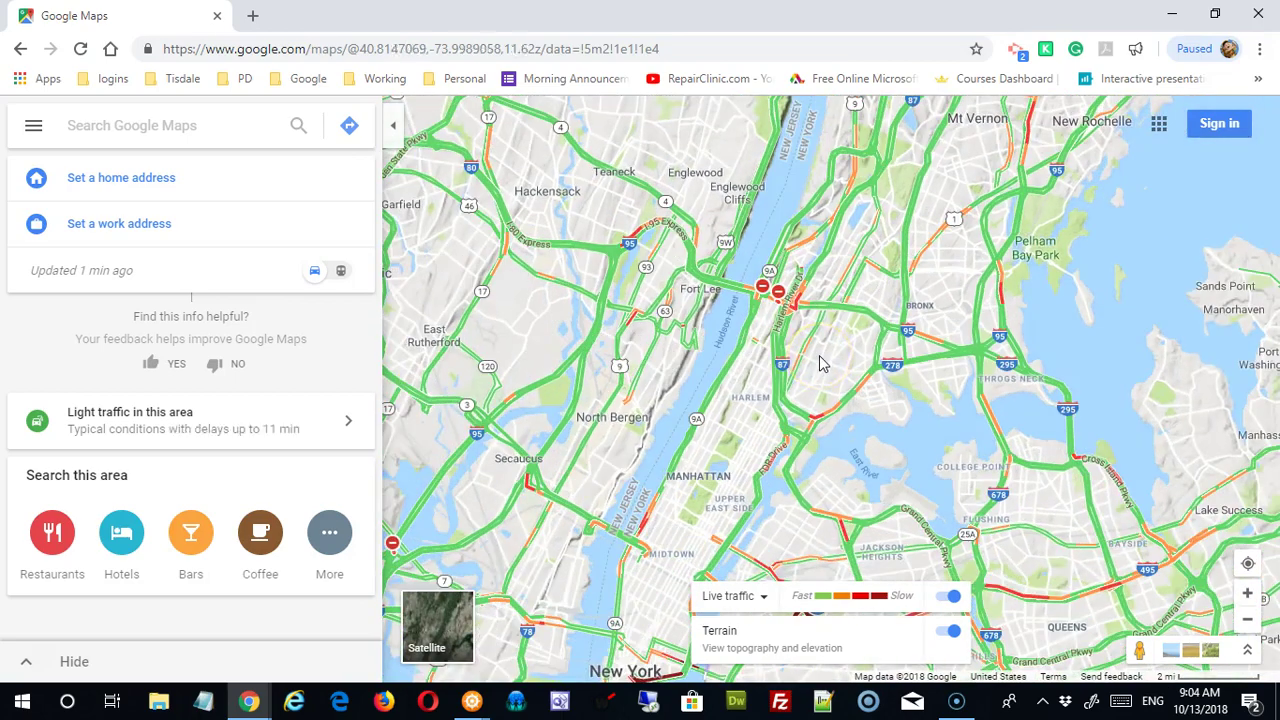
pyautogui.scroll(-5, 820, 363)
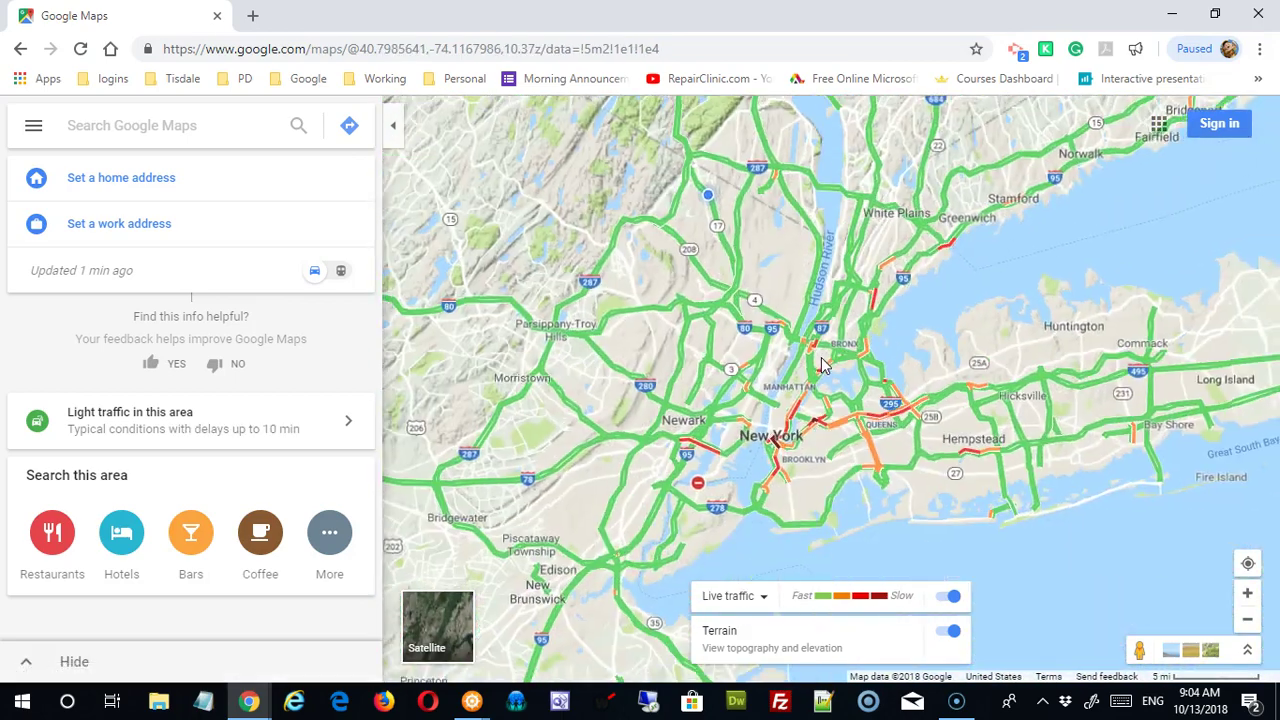
pyautogui.moveTo(780, 277); pyautogui.dragTo(896, 398)
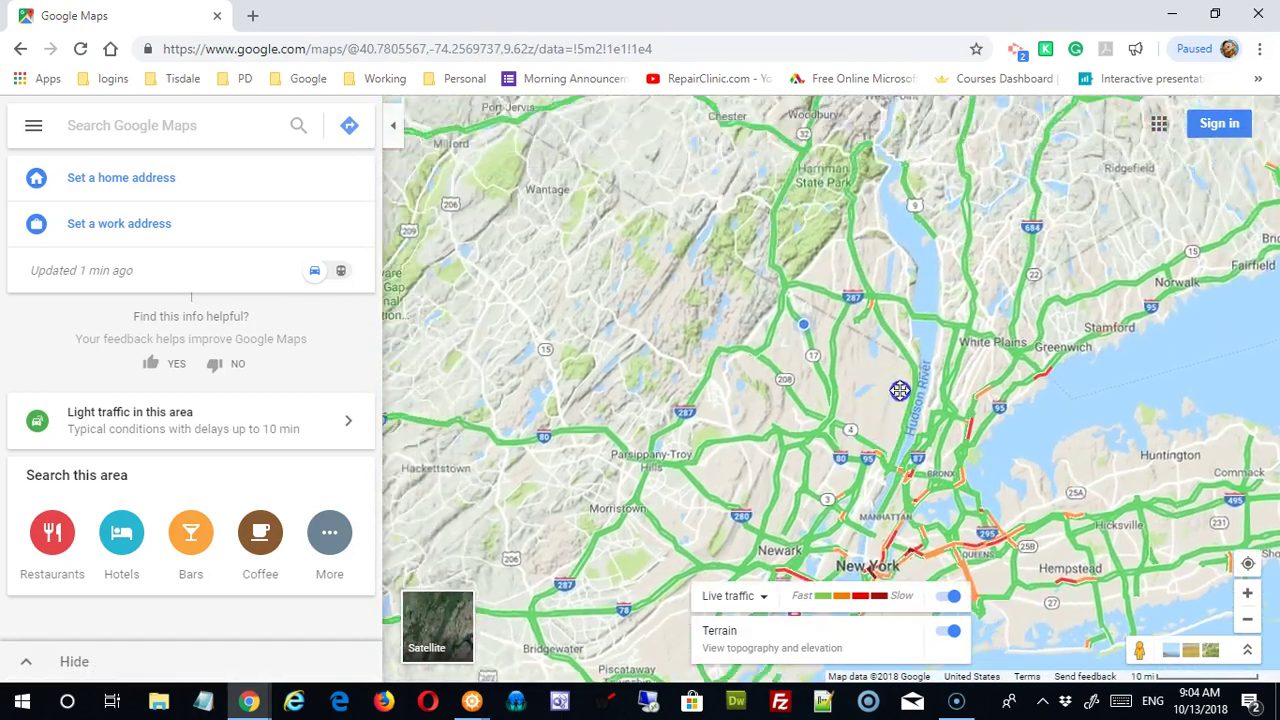
pyautogui.scroll(-3, 905, 375)
pyautogui.scroll(-2, 905, 375)
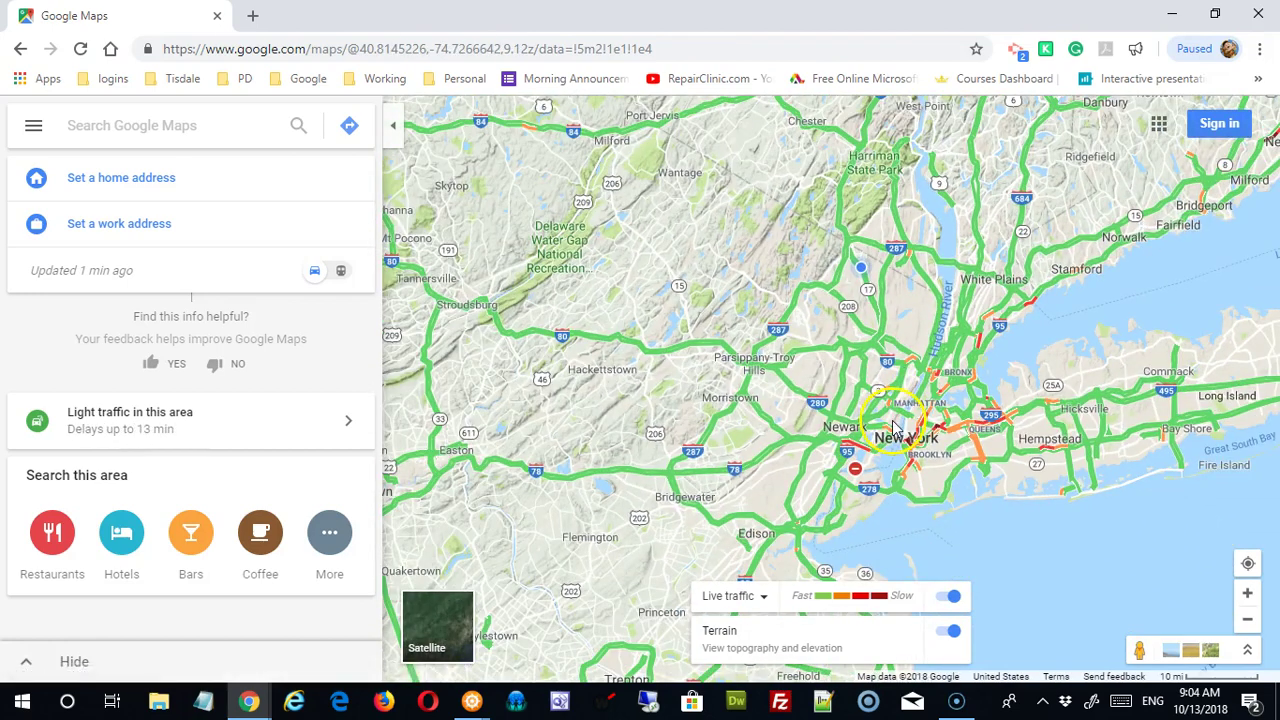
# Switch the Traffic layer off and pan the terrain map toward New York
pyautogui.click(33, 125)
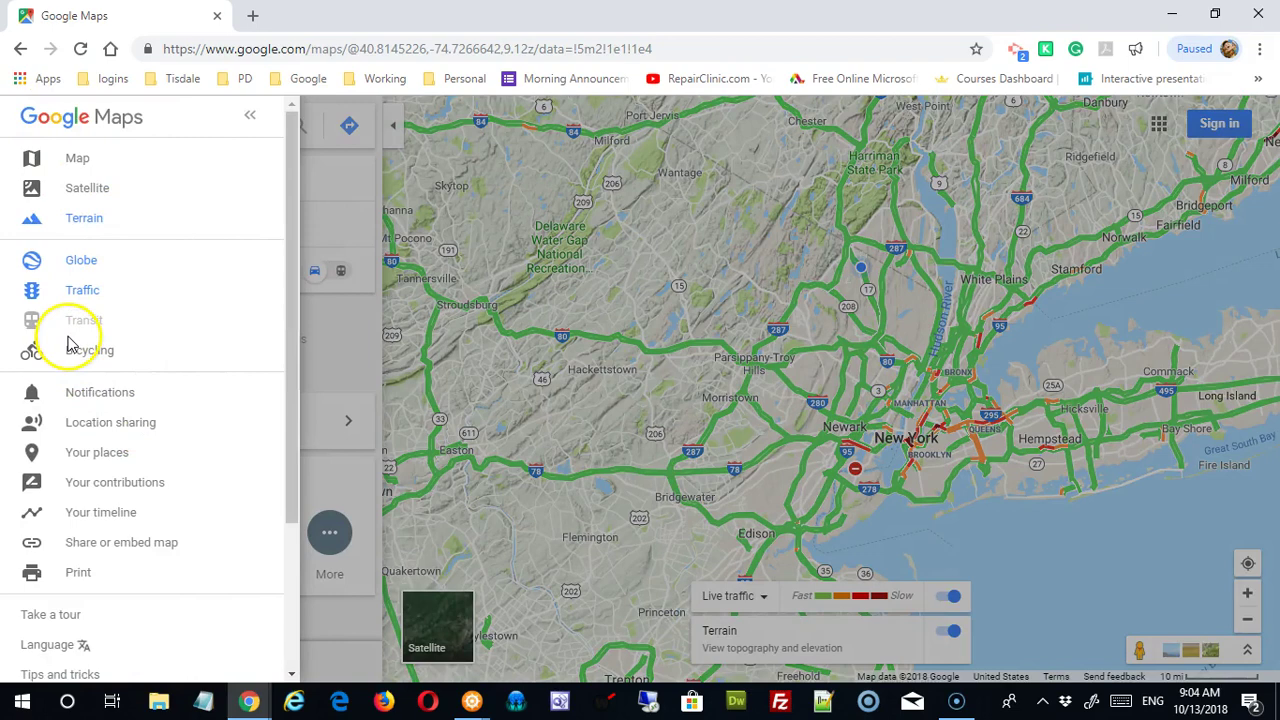
pyautogui.click(70, 299)
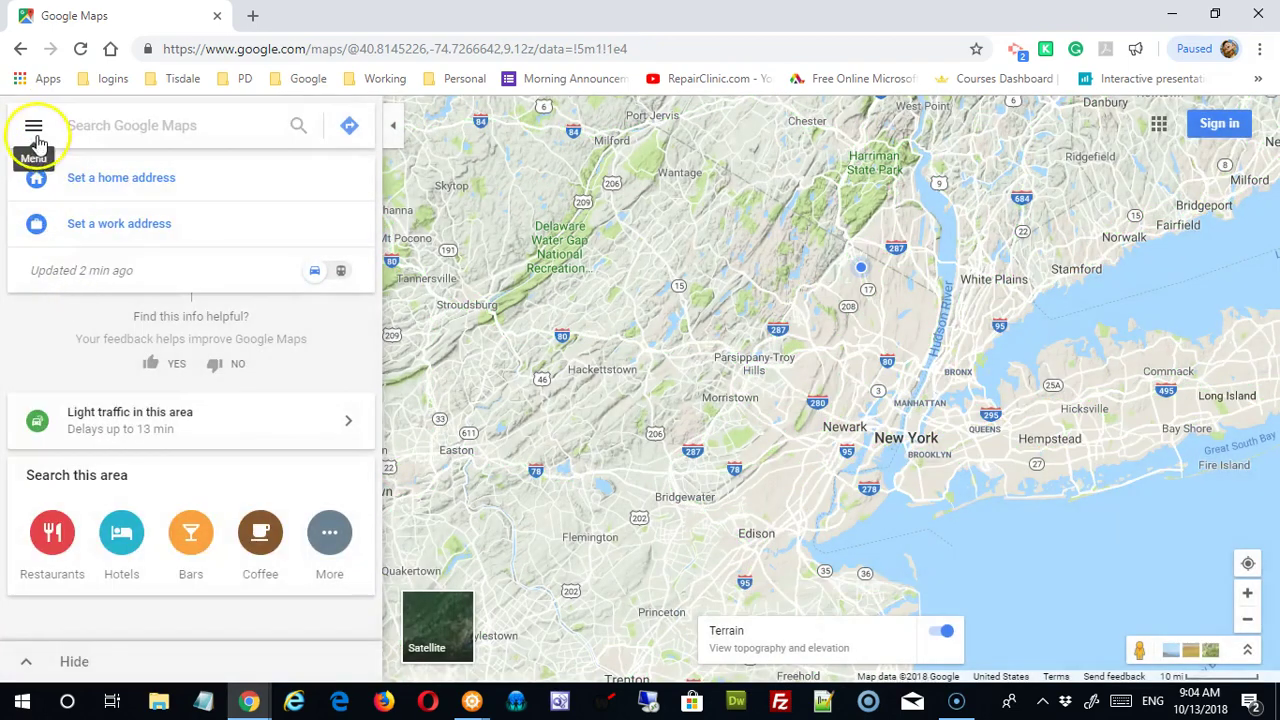
pyautogui.click(34, 126)
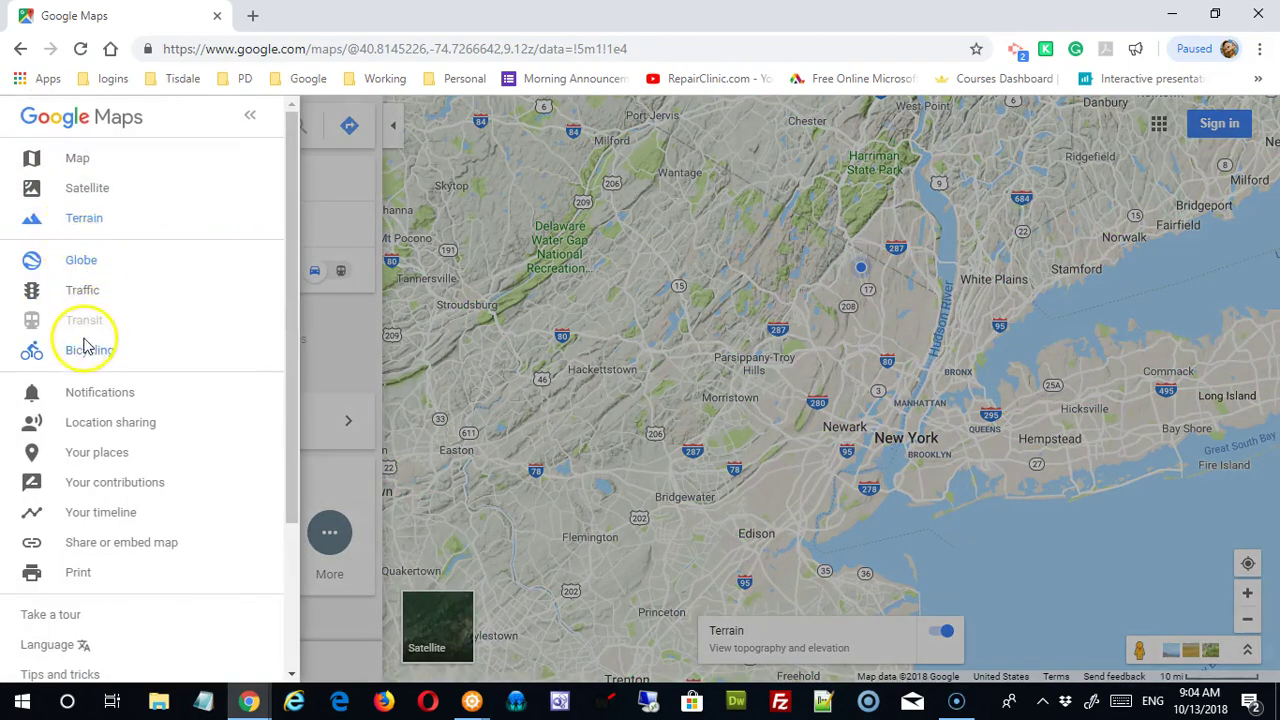
pyautogui.click(600, 357)
pyautogui.scroll(2, 641, 357)
pyautogui.click(34, 126)
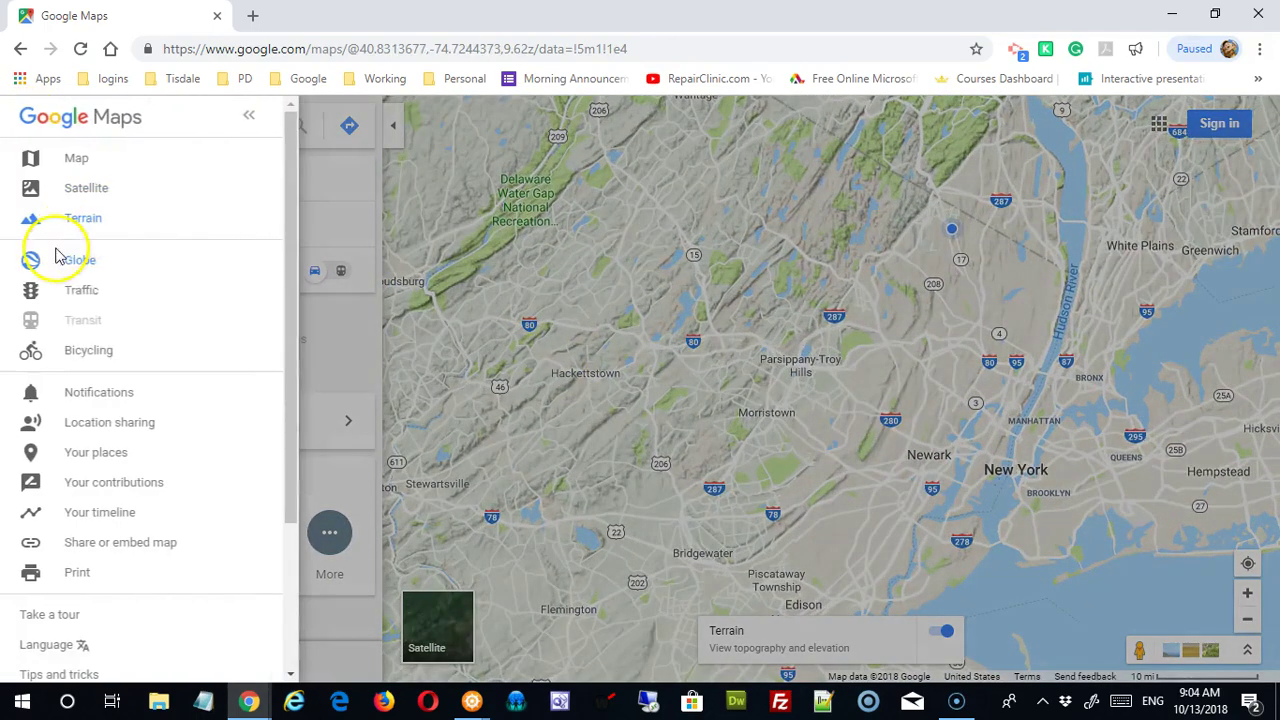
pyautogui.click(114, 298)
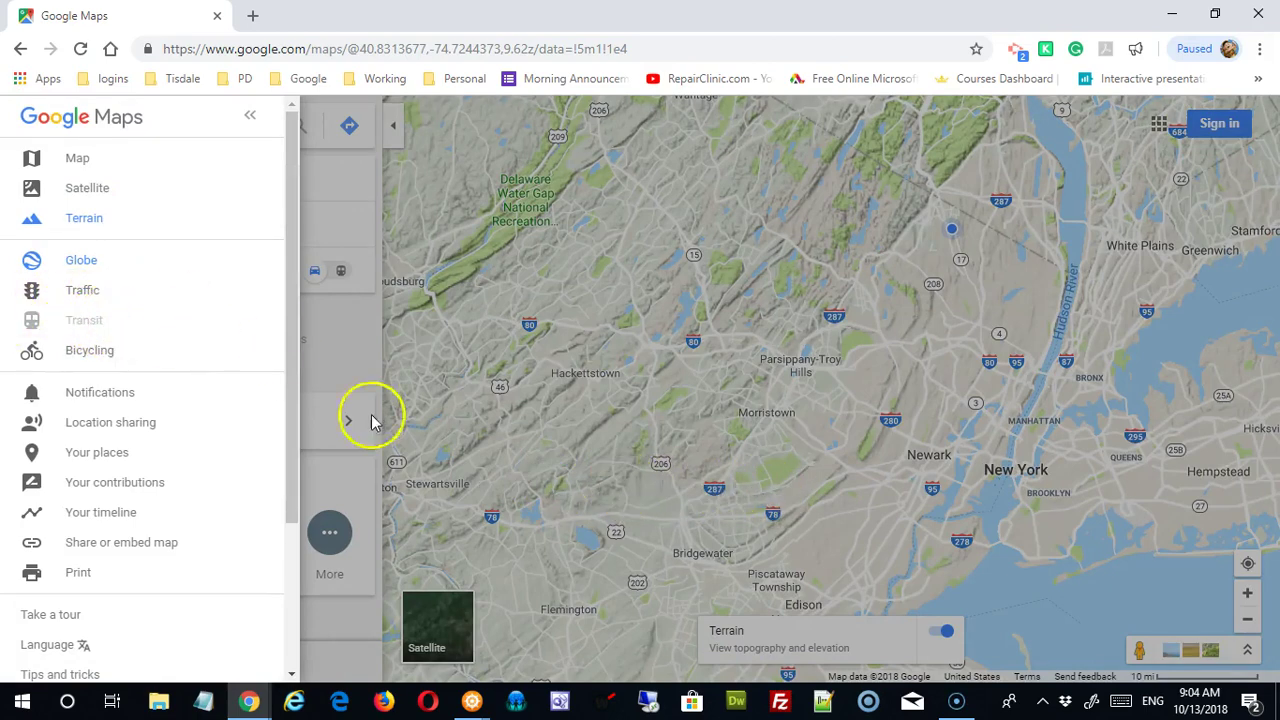
pyautogui.click(409, 257)
pyautogui.moveTo(657, 441); pyautogui.dragTo(585, 323)
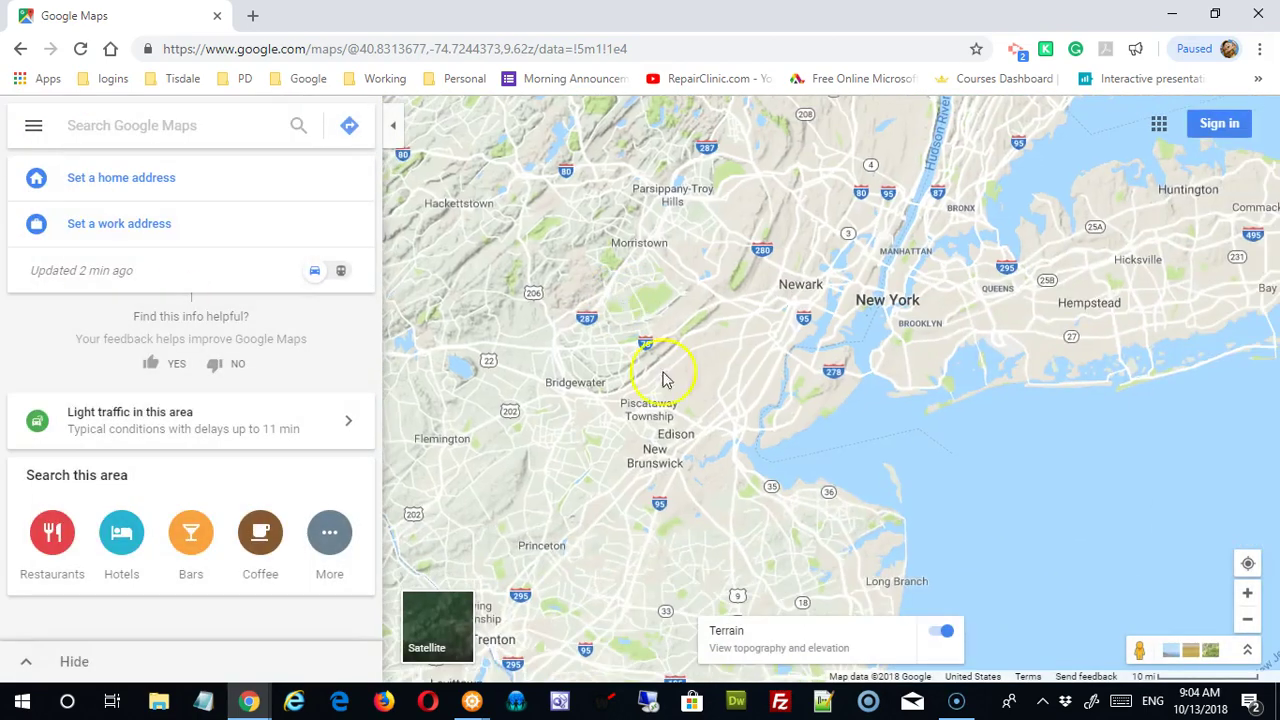
# Search for 'new york city'
pyautogui.click(223, 127)
pyautogui.write('new yourk')
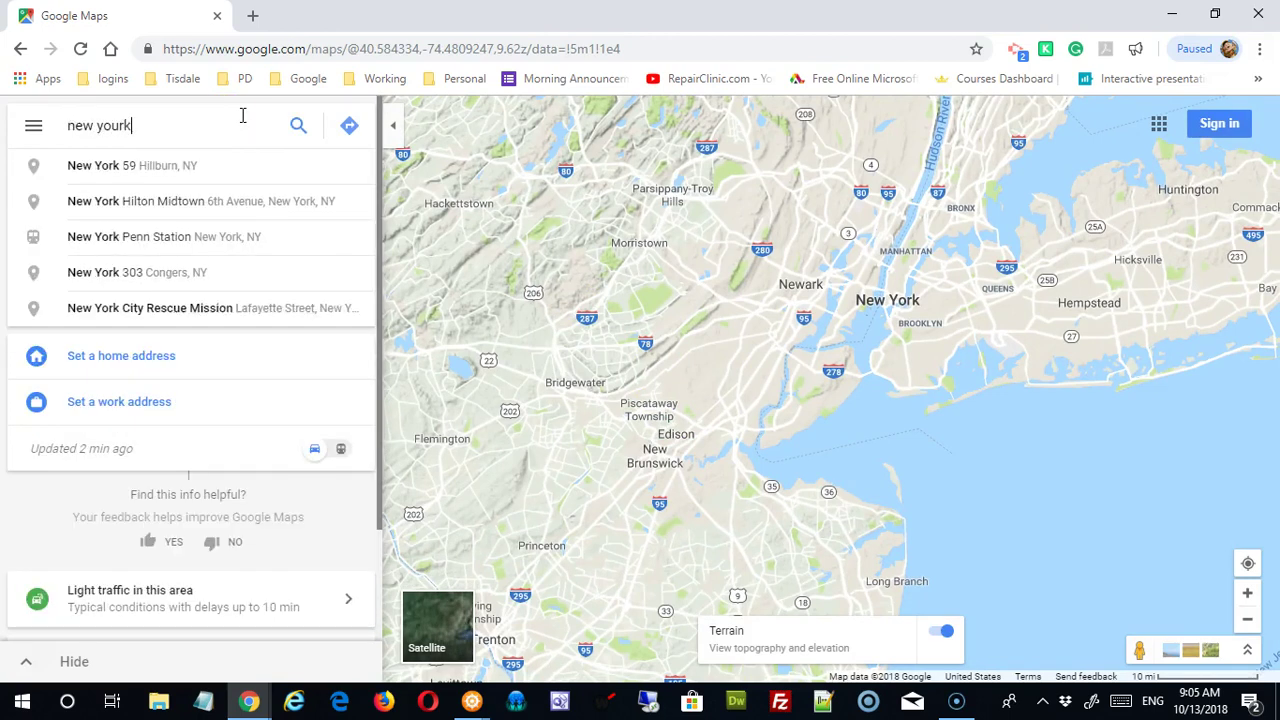
pyautogui.press('BackSpace')
pyautogui.write('rk city')
pyautogui.press('Return')
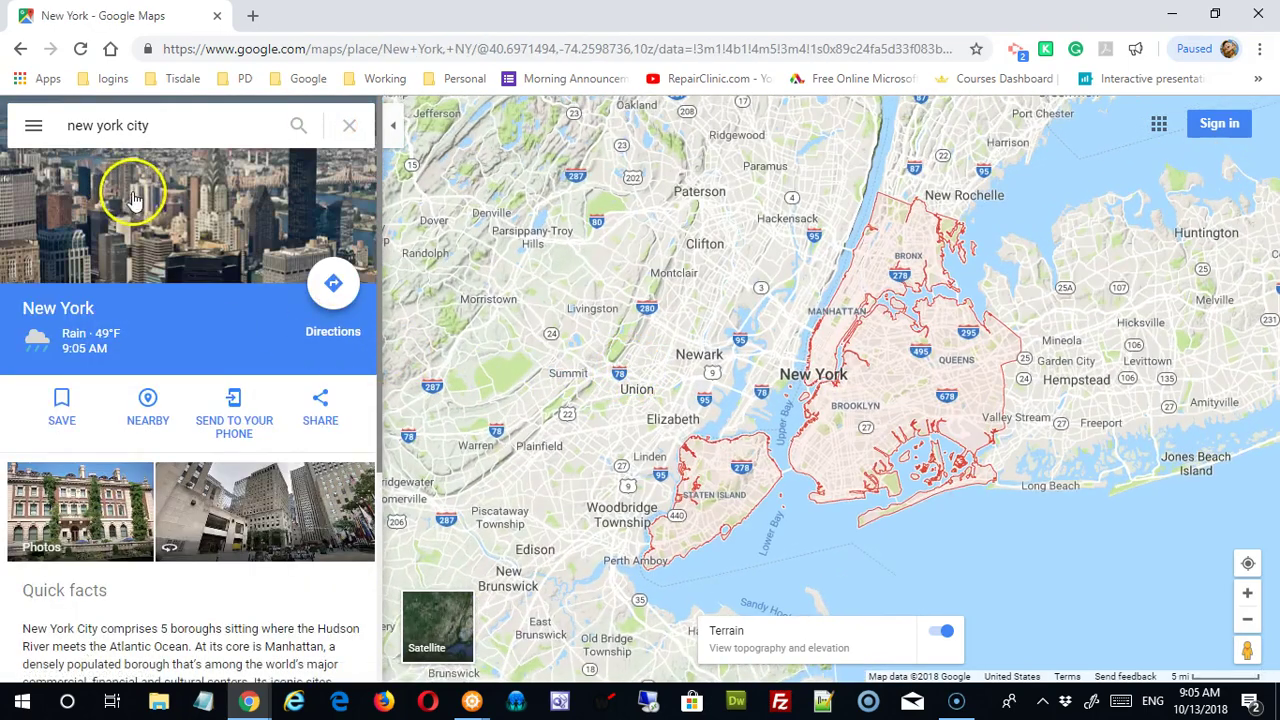
# Zoom and pan so Manhattan and Queens fill the outlined city boundary
pyautogui.click(34, 125)
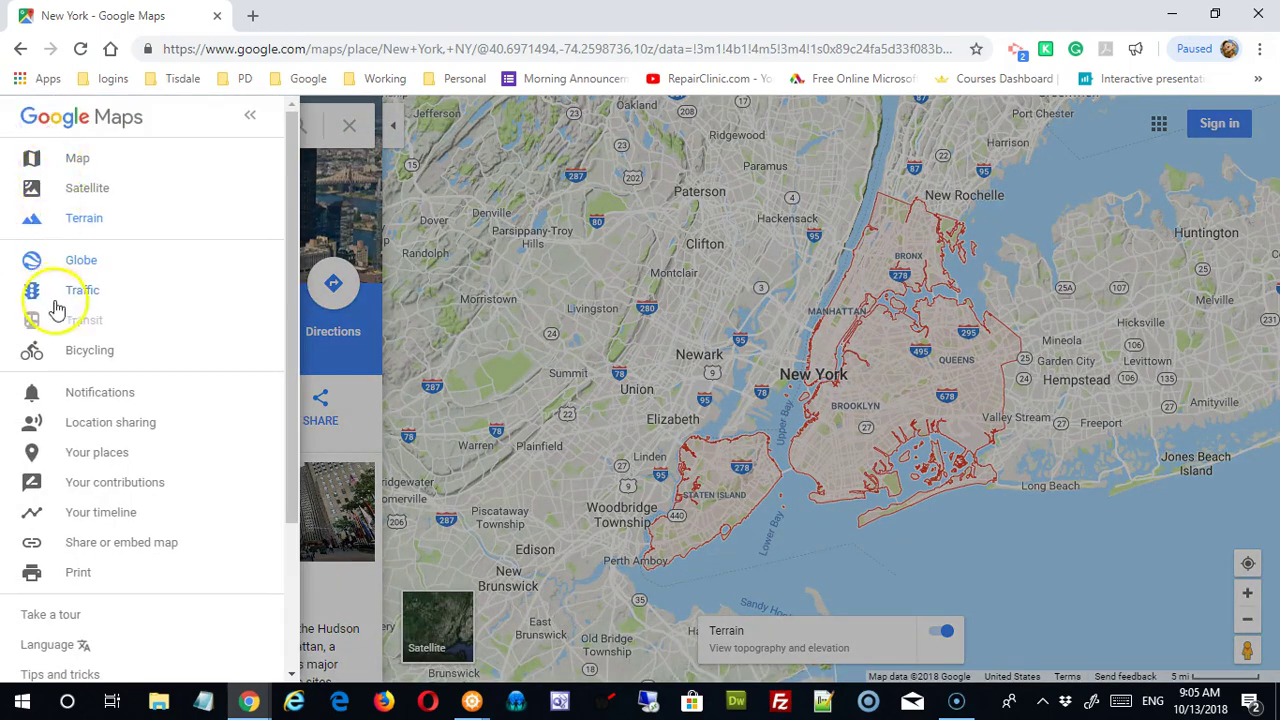
pyautogui.click(757, 371)
pyautogui.scroll(4, 757, 371)
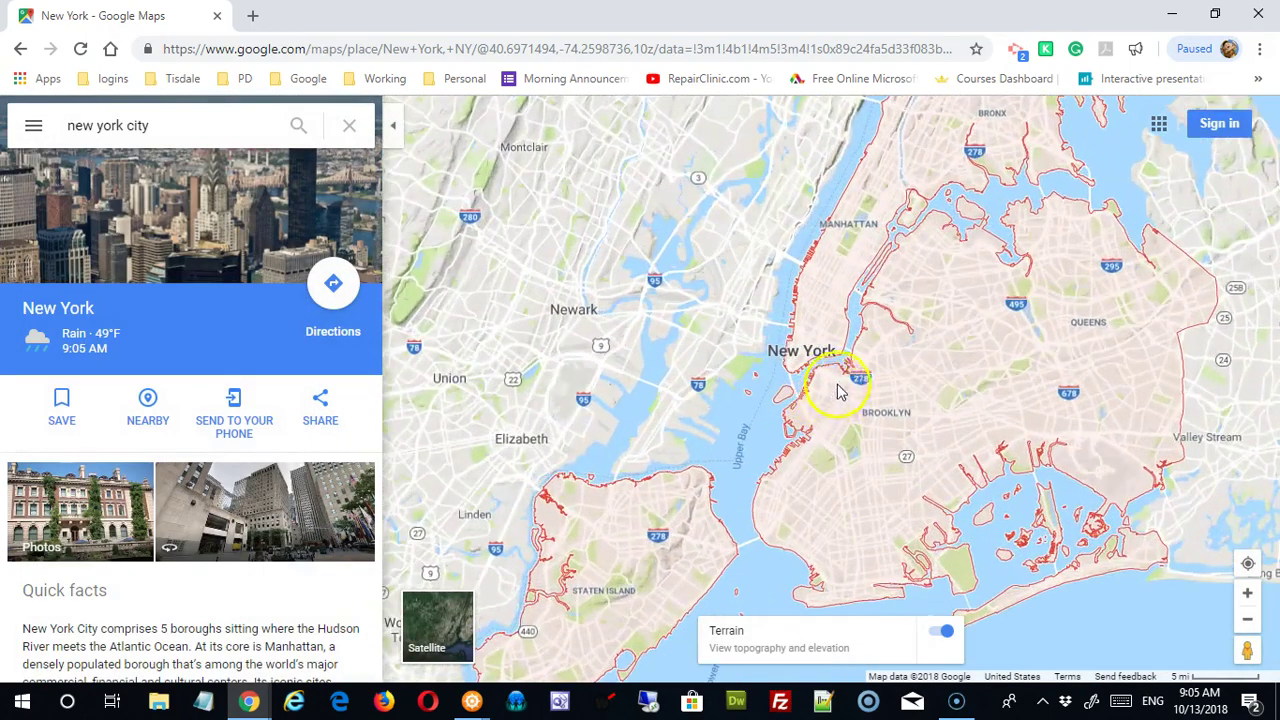
pyautogui.moveTo(943, 271); pyautogui.dragTo(811, 582)
pyautogui.scroll(1, 866, 494)
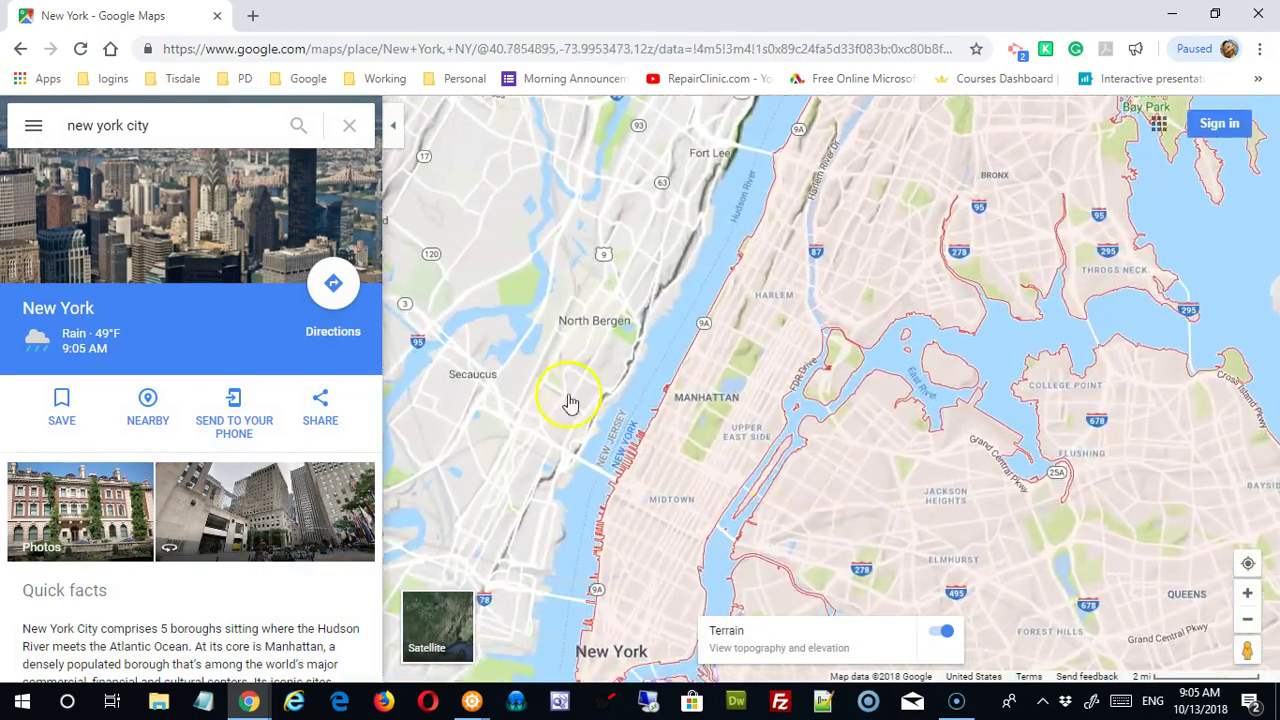
# Turn on the Transit layer and zoom in on Manhattan and Central Park
pyautogui.click(33, 125)
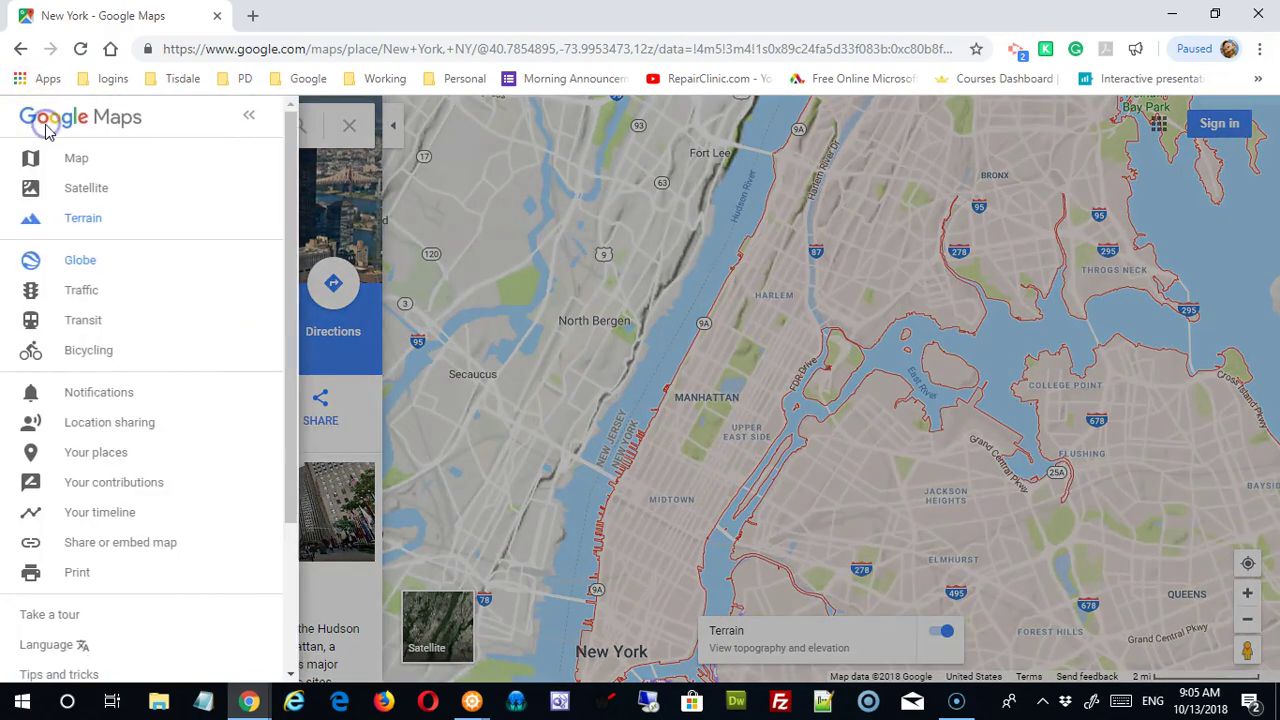
pyautogui.click(80, 322)
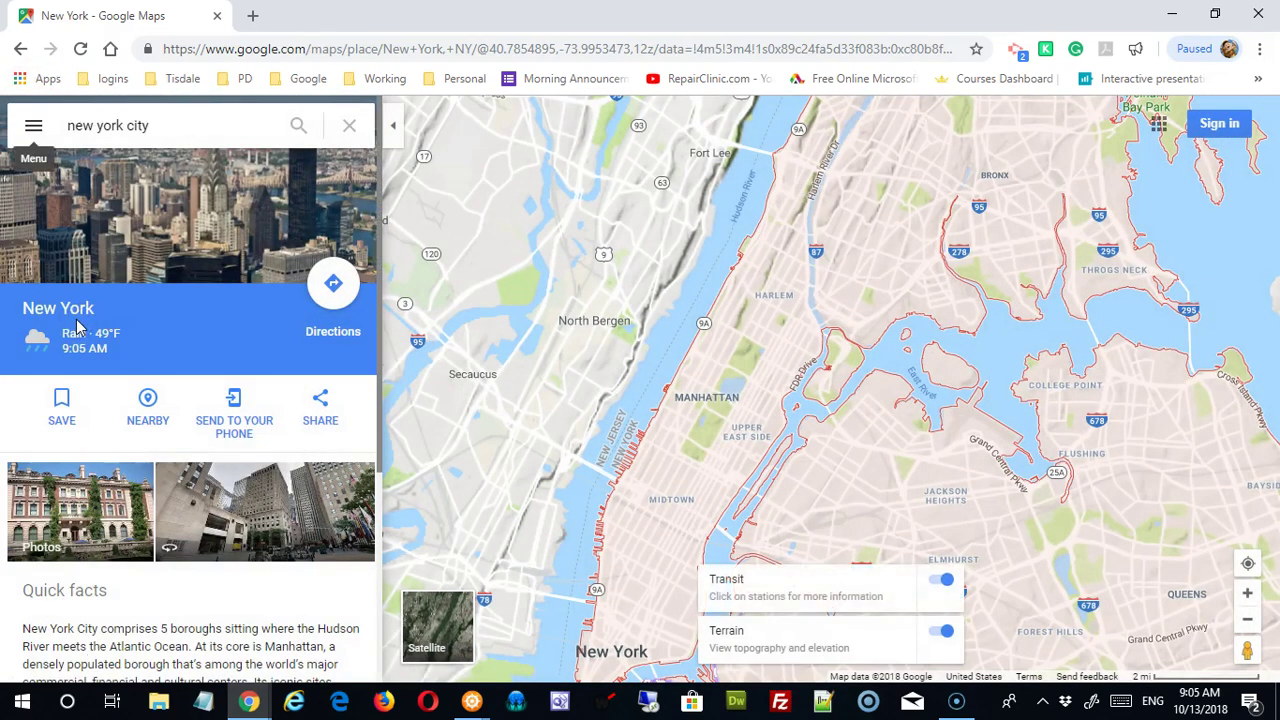
pyautogui.doubleClick(677, 386)
pyautogui.scroll(5, 760, 440)
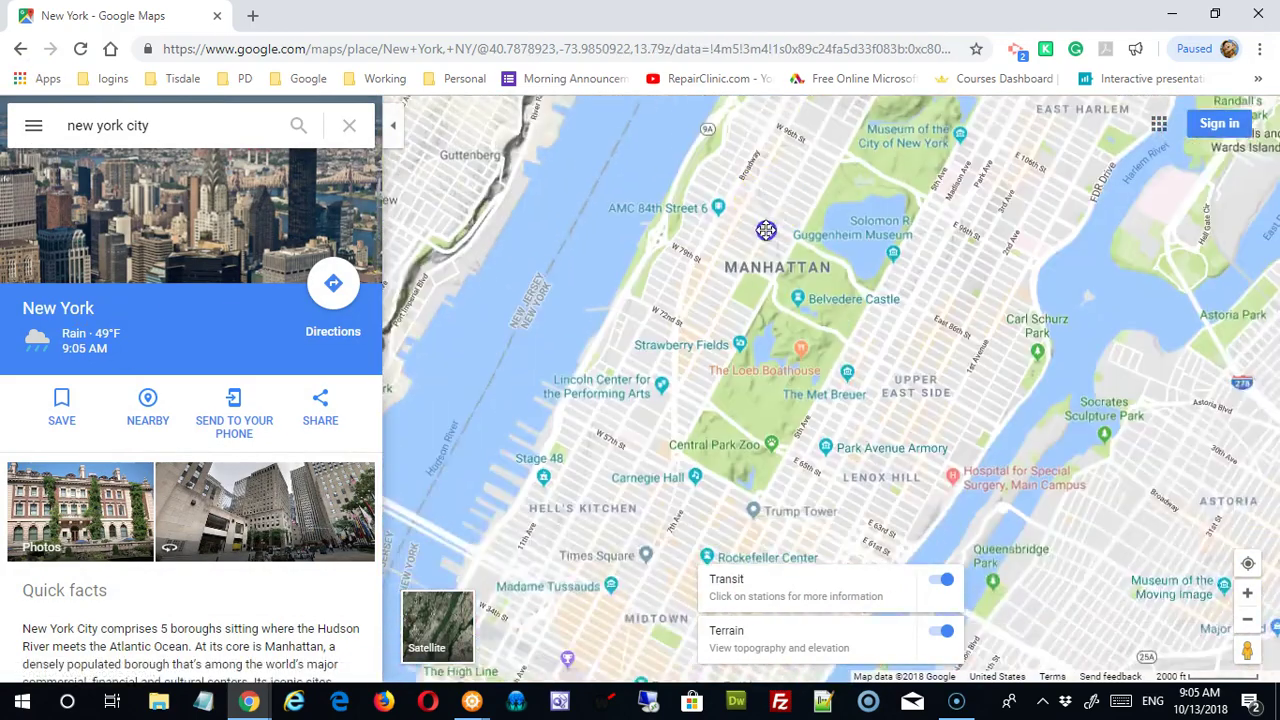
pyautogui.scroll(2, 752, 357)
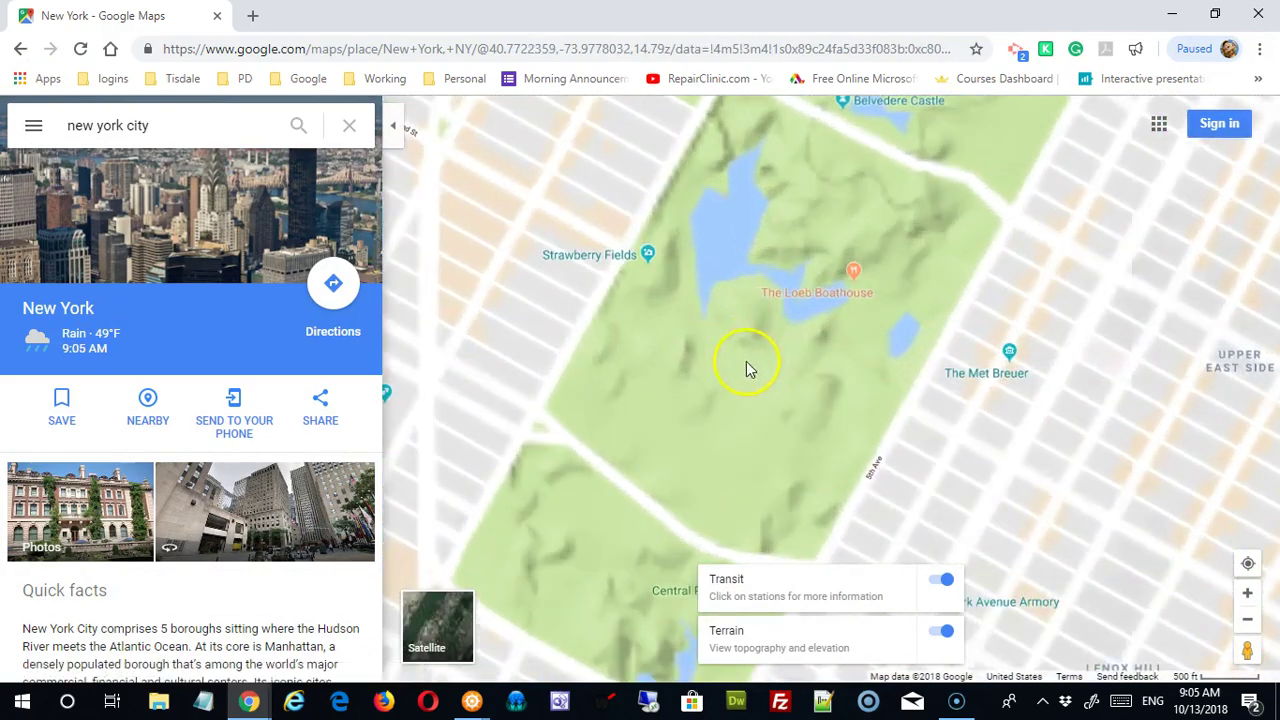
pyautogui.moveTo(706, 394); pyautogui.dragTo(886, 409)
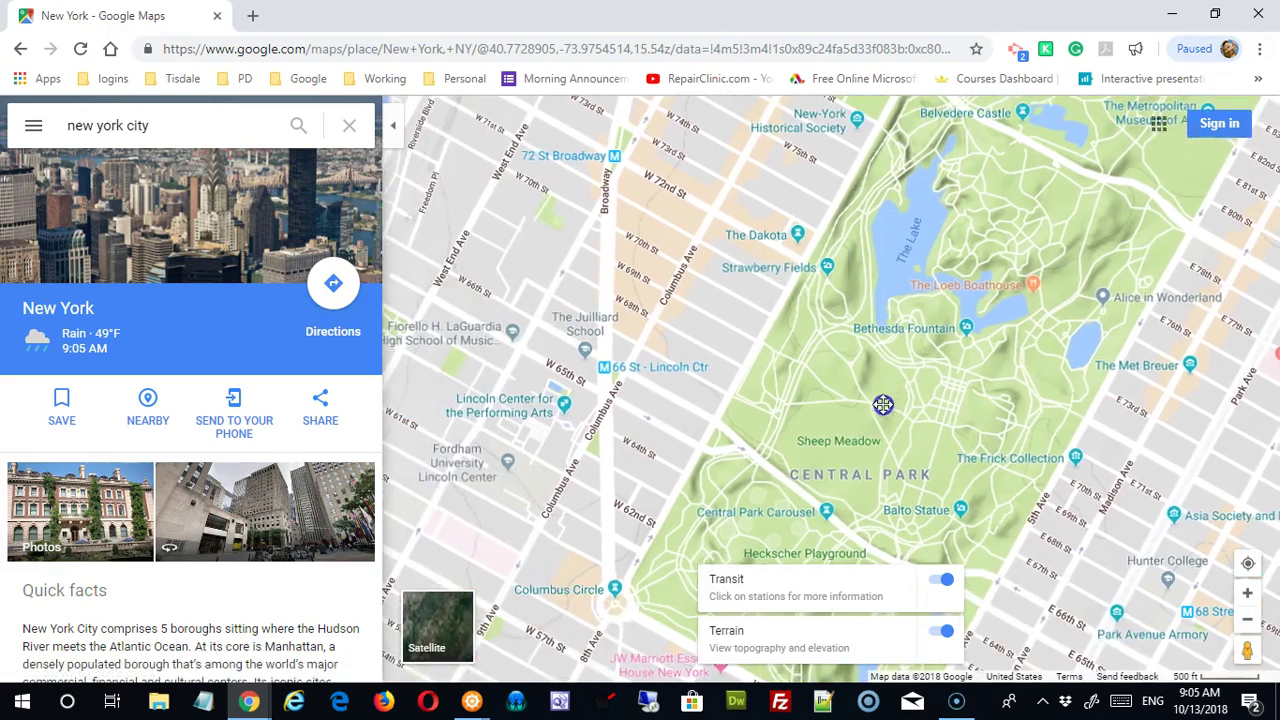
# Turn Transit off and pan south to Columbus Circle and Midtown
pyautogui.click(33, 125)
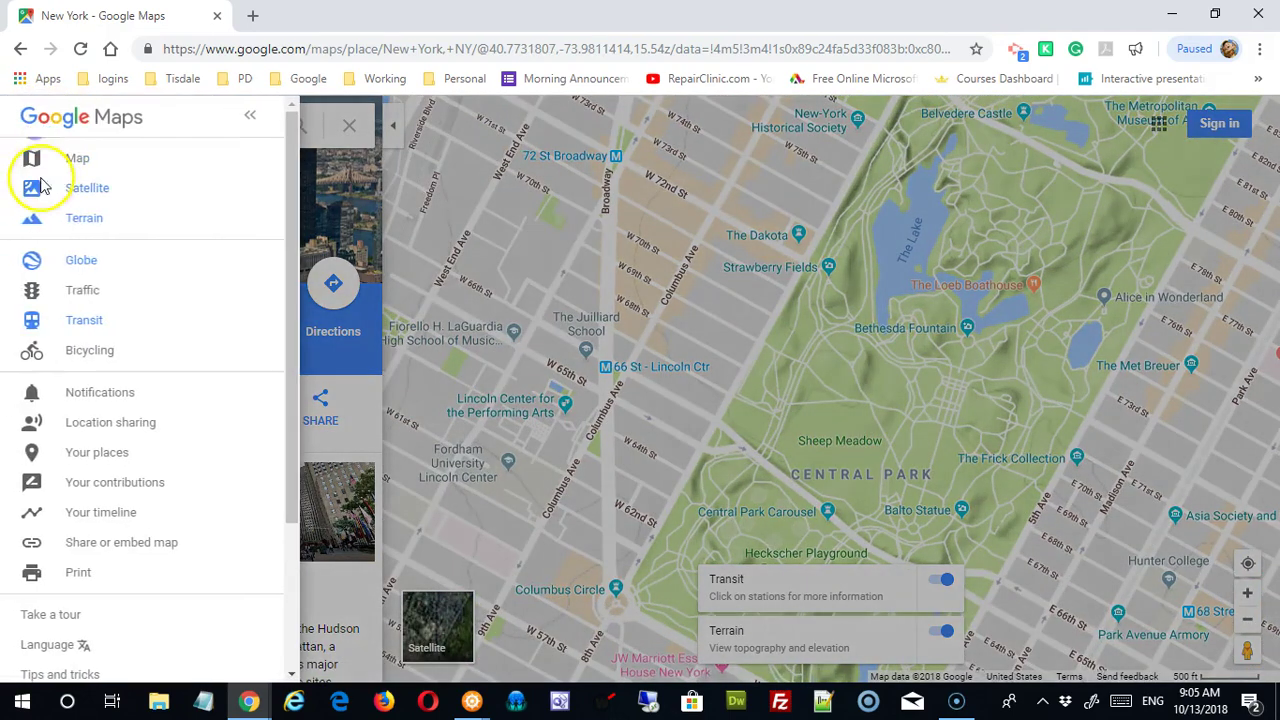
pyautogui.click(80, 320)
pyautogui.moveTo(628, 366); pyautogui.dragTo(763, 381)
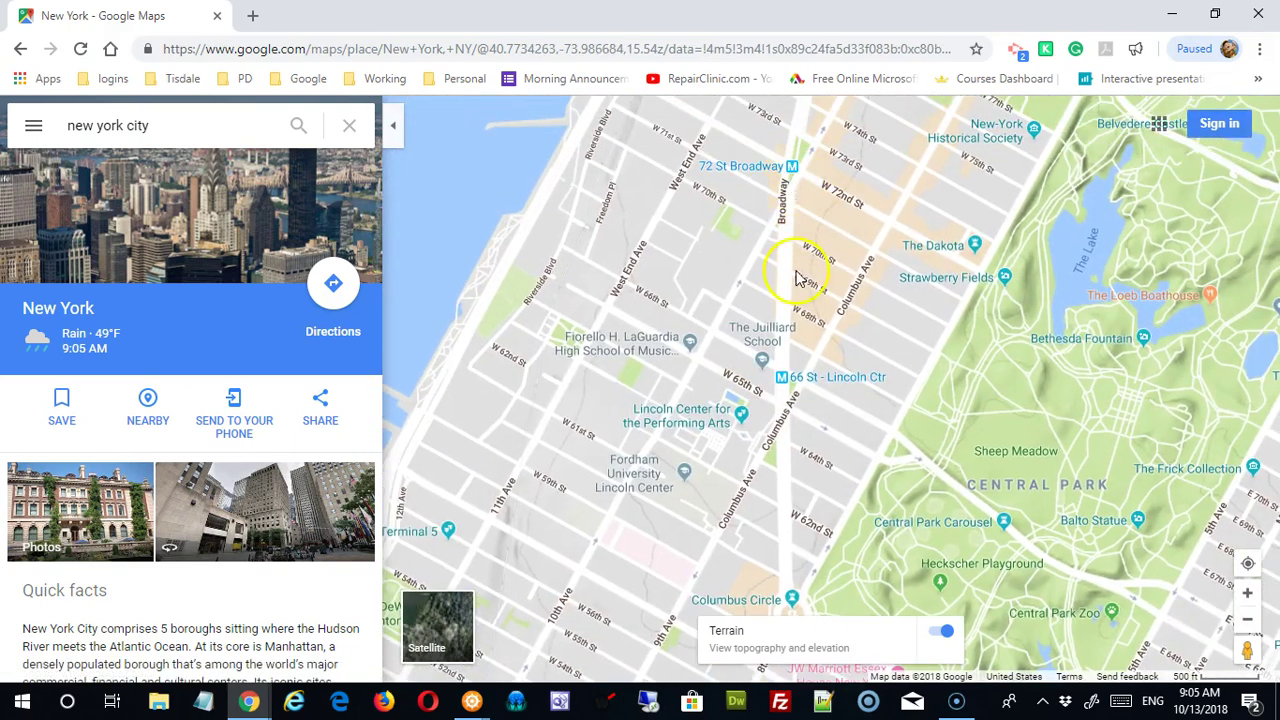
pyautogui.moveTo(697, 480); pyautogui.dragTo(619, 320)
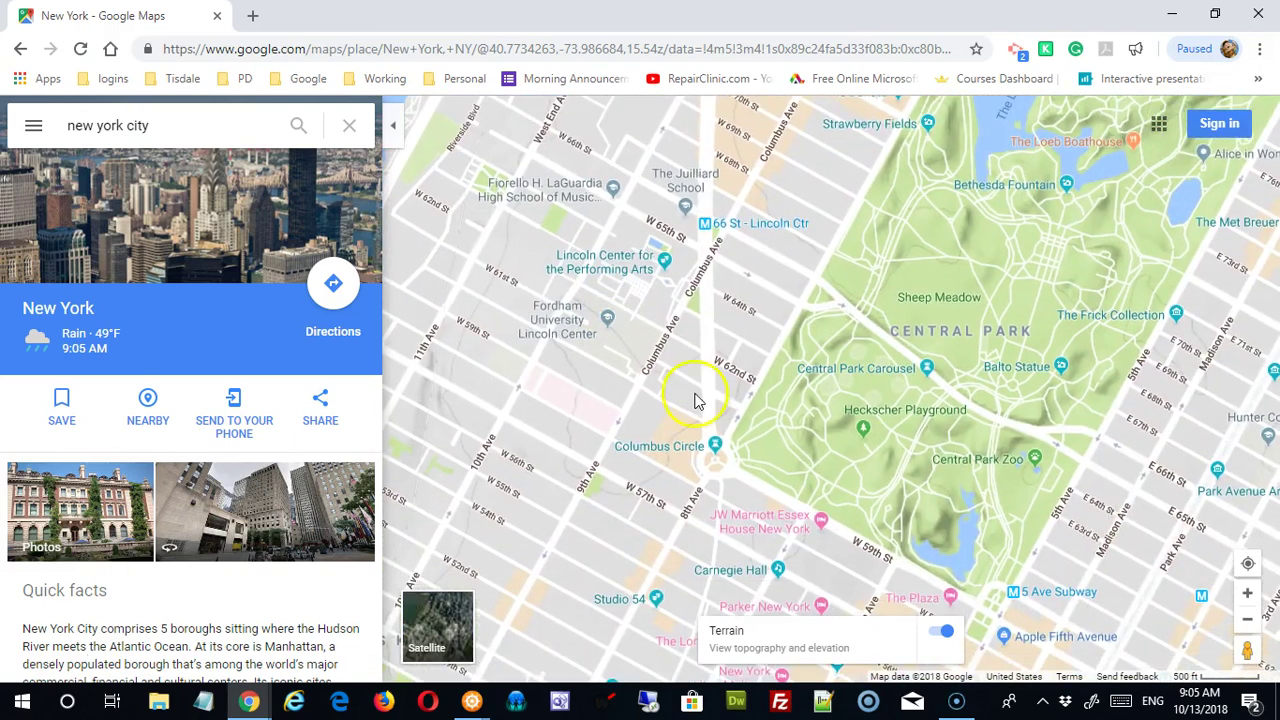
pyautogui.moveTo(698, 400); pyautogui.dragTo(666, 205)
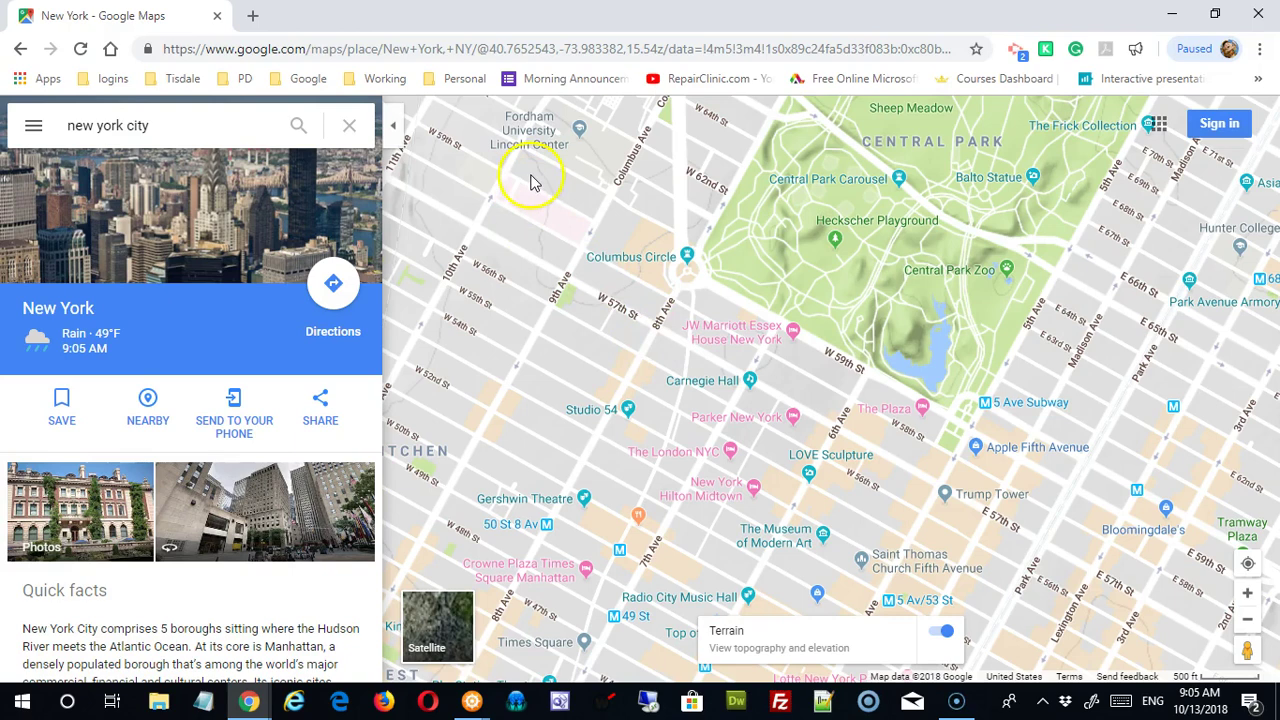
pyautogui.click(33, 125)
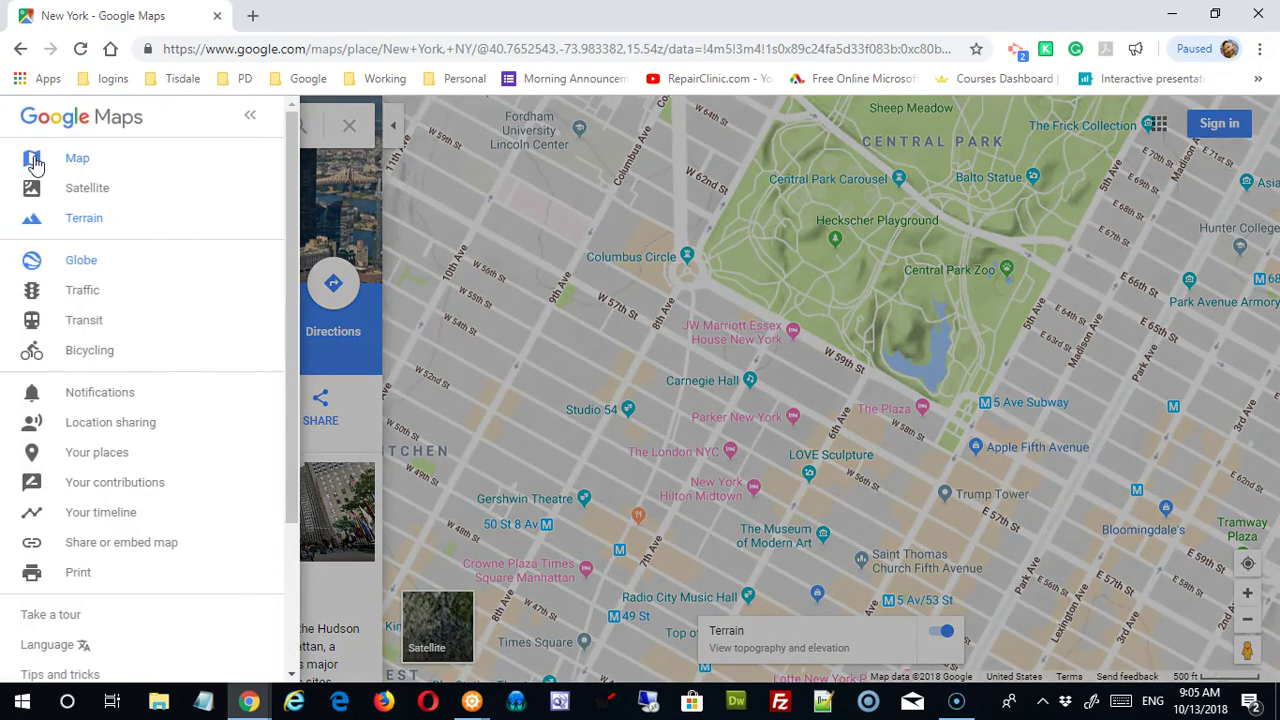
# Turn on the Bicycling layer and move north toward Lincoln Center and the Natural History Museum
pyautogui.press('Escape')
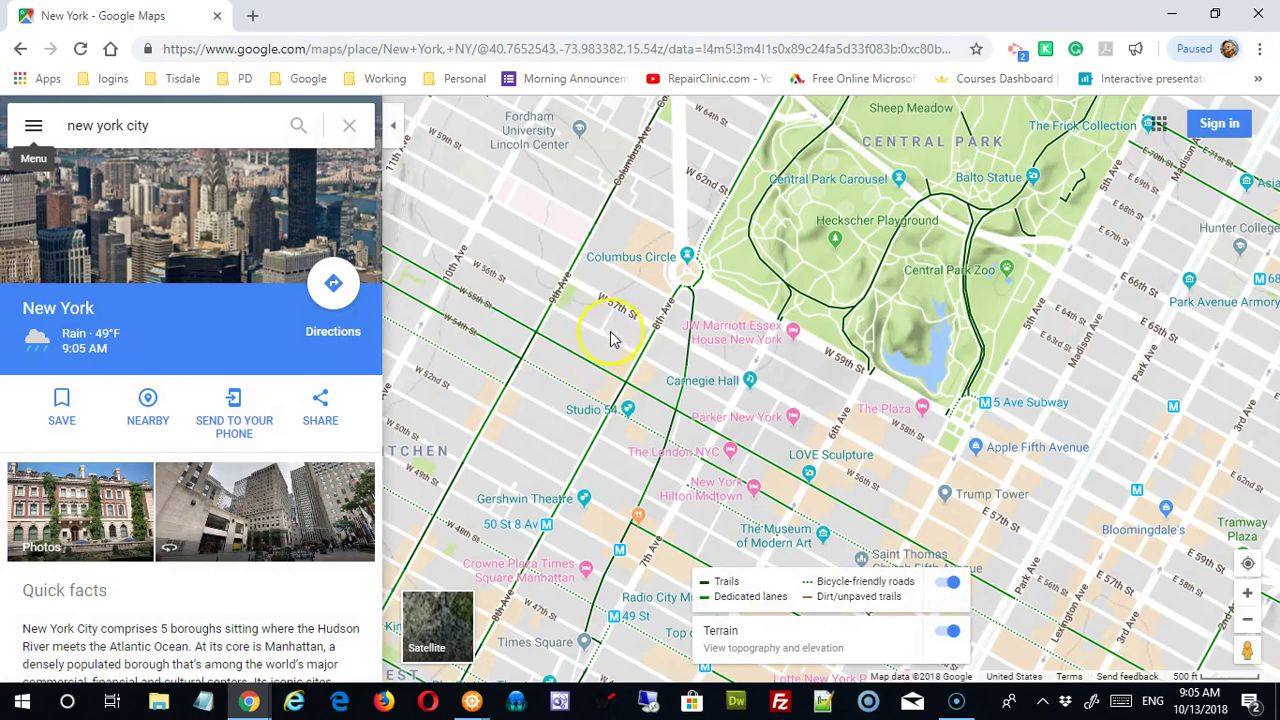
pyautogui.moveTo(637, 292); pyautogui.dragTo(606, 420)
pyautogui.moveTo(608, 286); pyautogui.dragTo(644, 398)
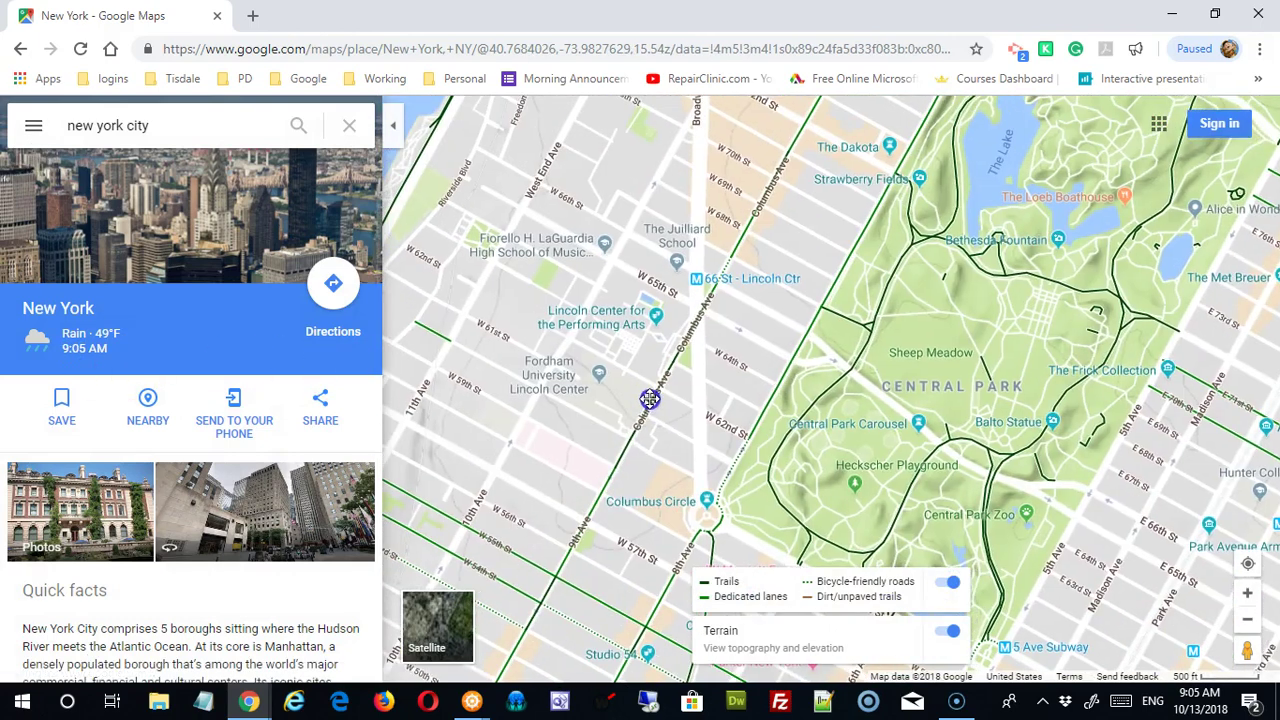
pyautogui.moveTo(777, 323); pyautogui.dragTo(660, 292)
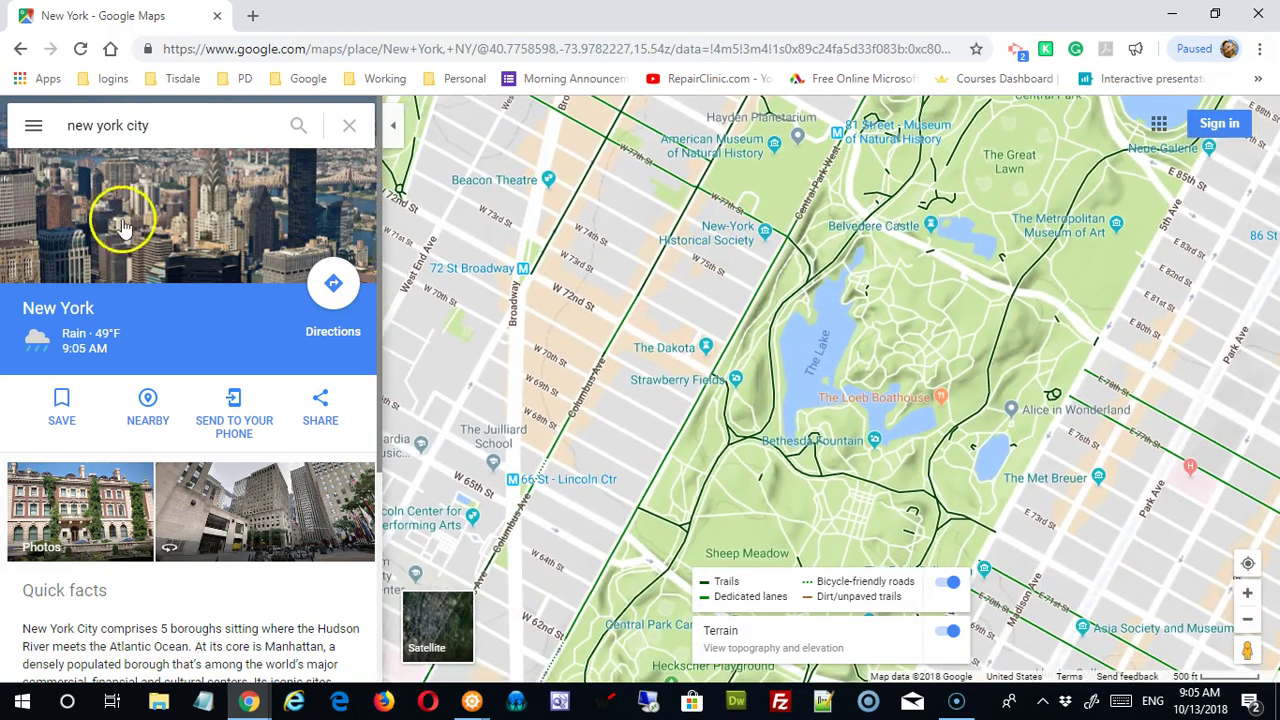
# Drop Terrain and switch to the plain Map view
pyautogui.click(33, 125)
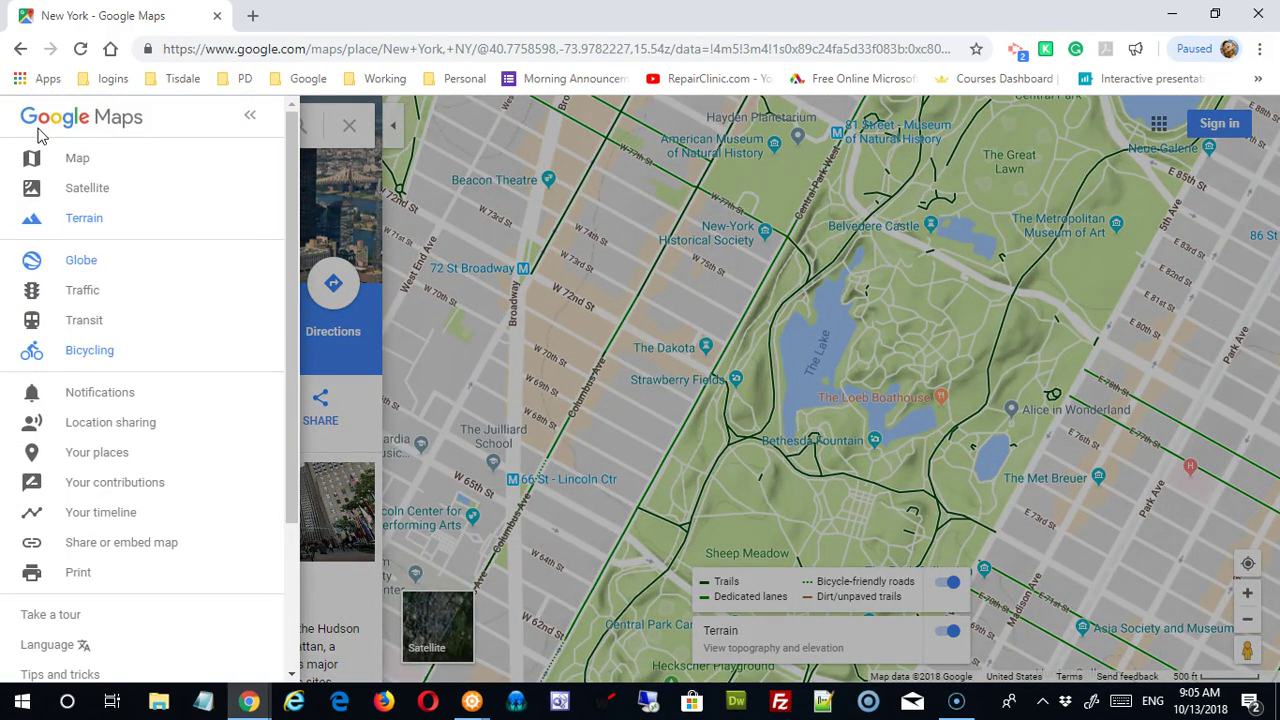
pyautogui.click(70, 215)
pyautogui.click(33, 125)
pyautogui.click(80, 162)
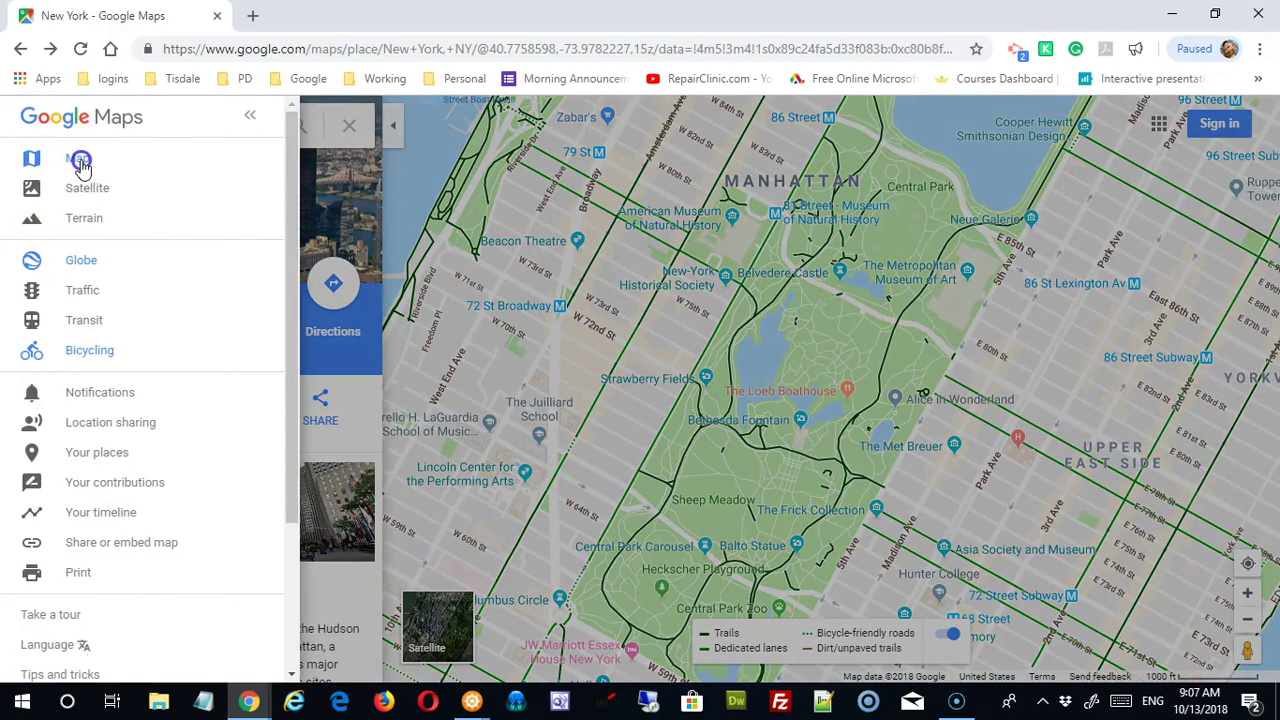
pyautogui.click(80, 162)
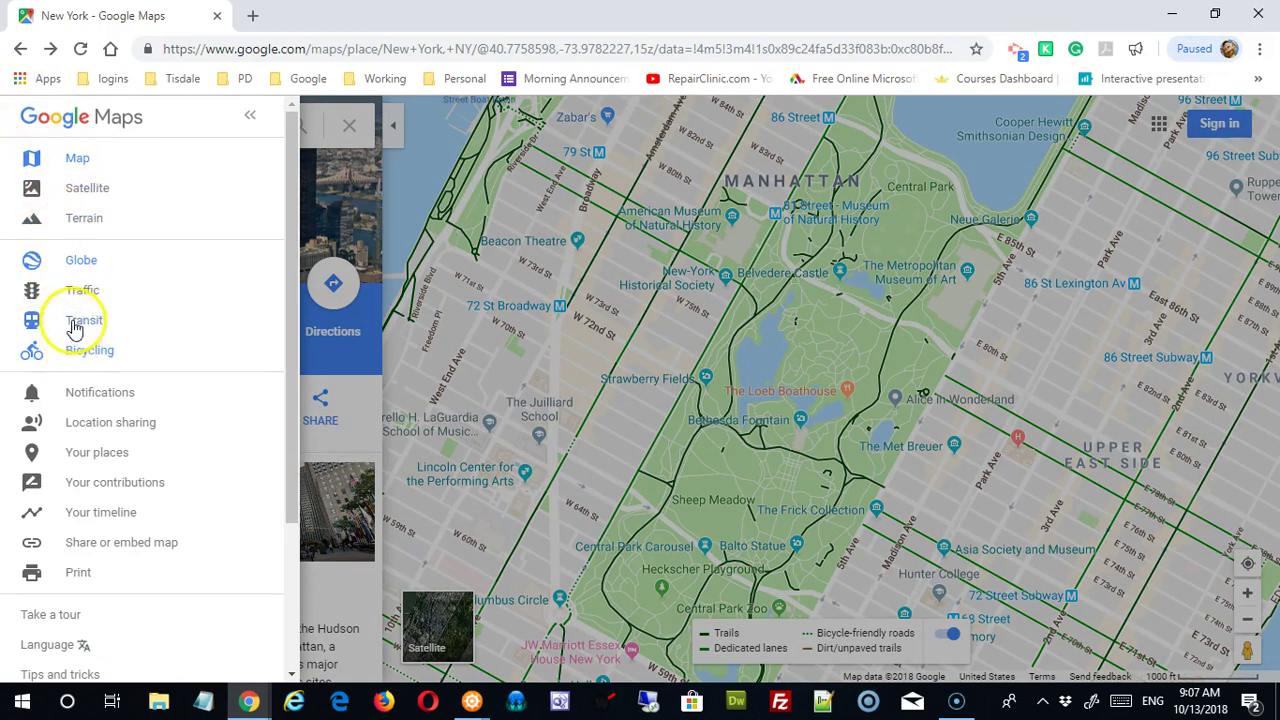
pyautogui.click(89, 268)
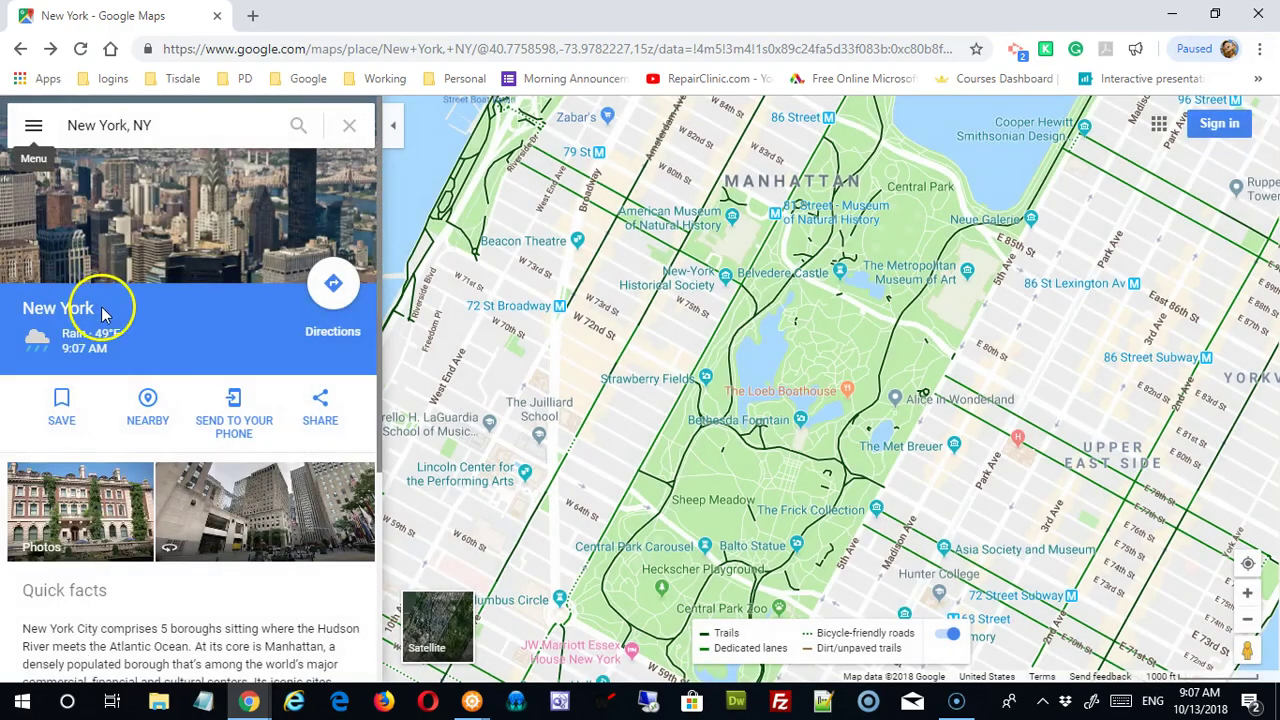
# Switch the Bicycling layer off, then use Sign in at the top right
pyautogui.click(33, 125)
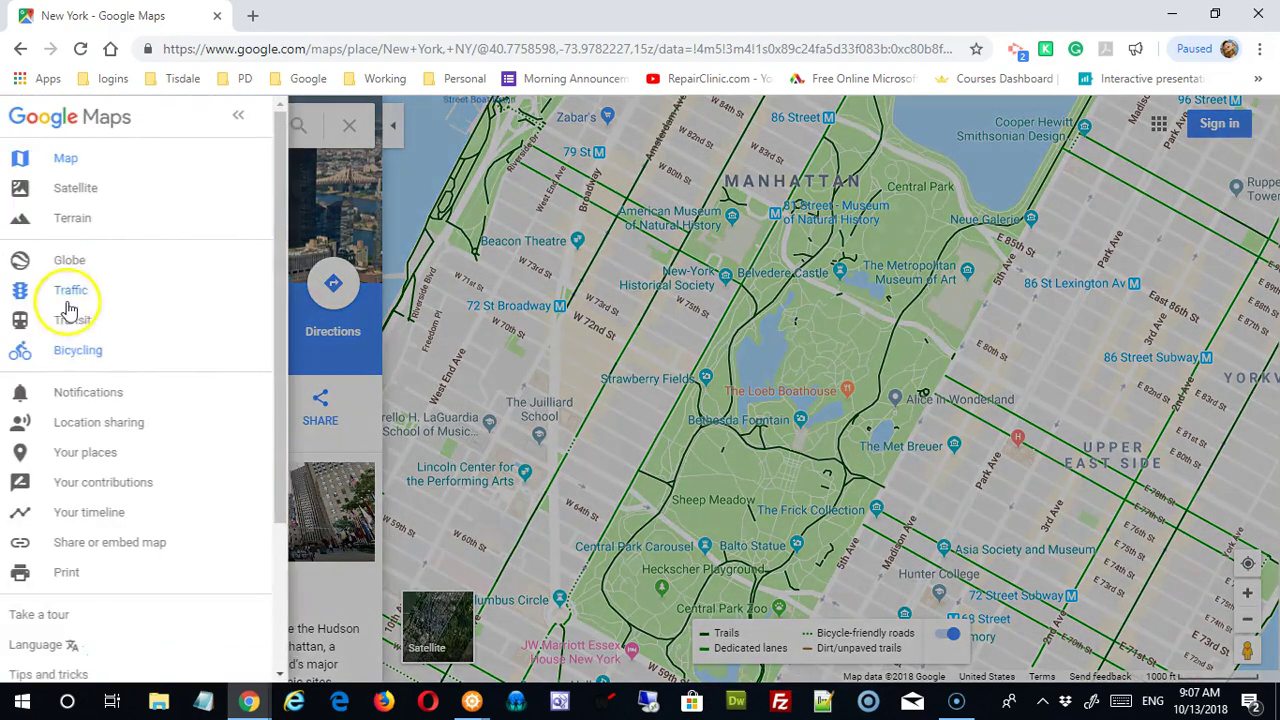
pyautogui.click(86, 348)
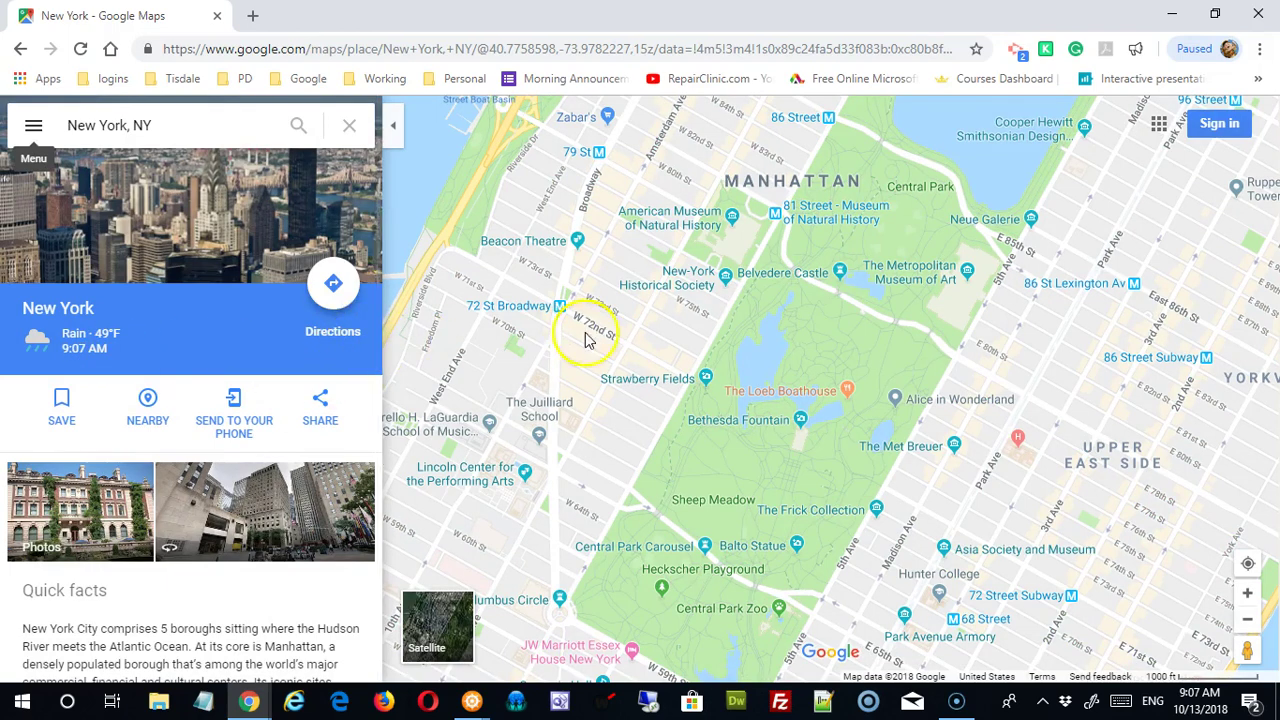
pyautogui.click(33, 125)
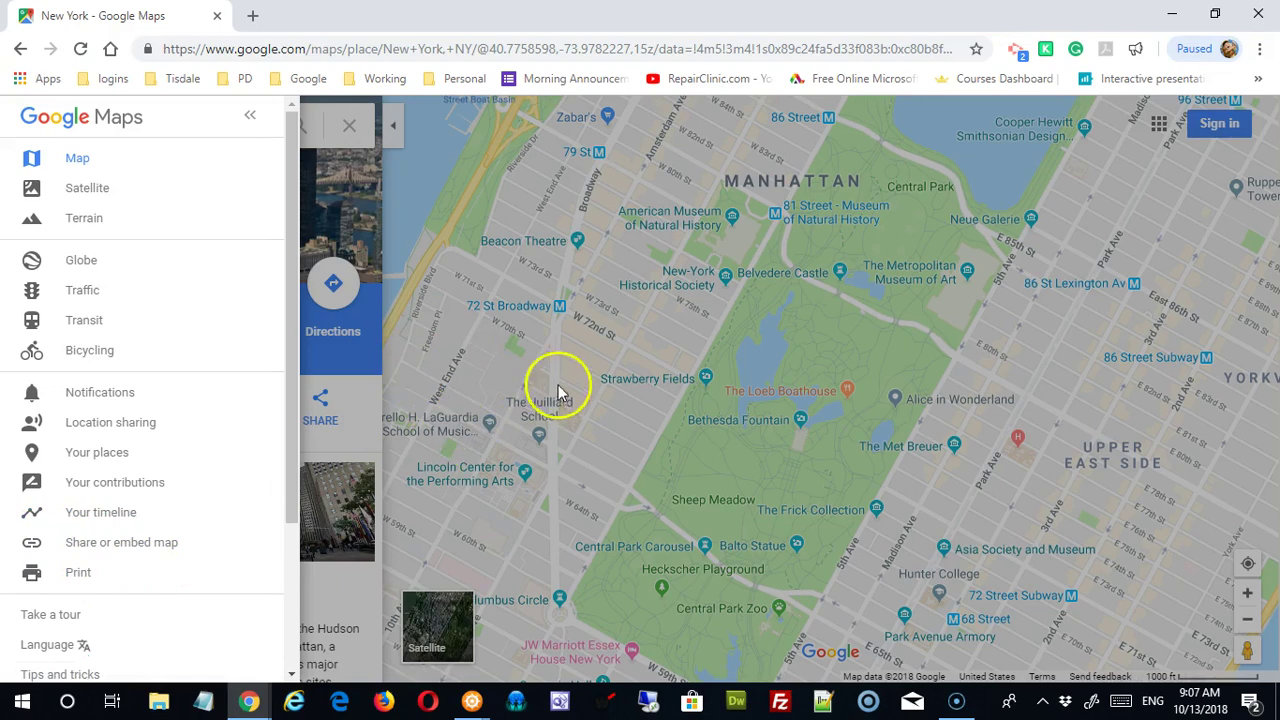
pyautogui.click(917, 203)
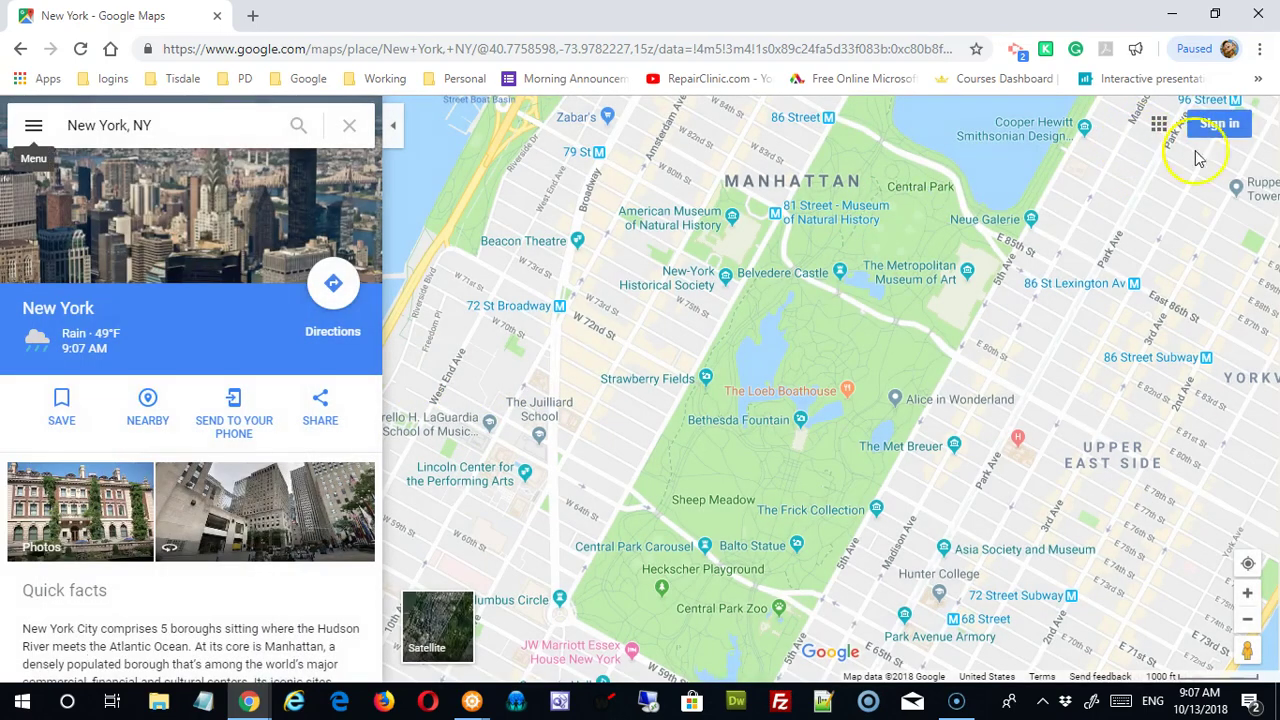
pyautogui.click(1230, 130)
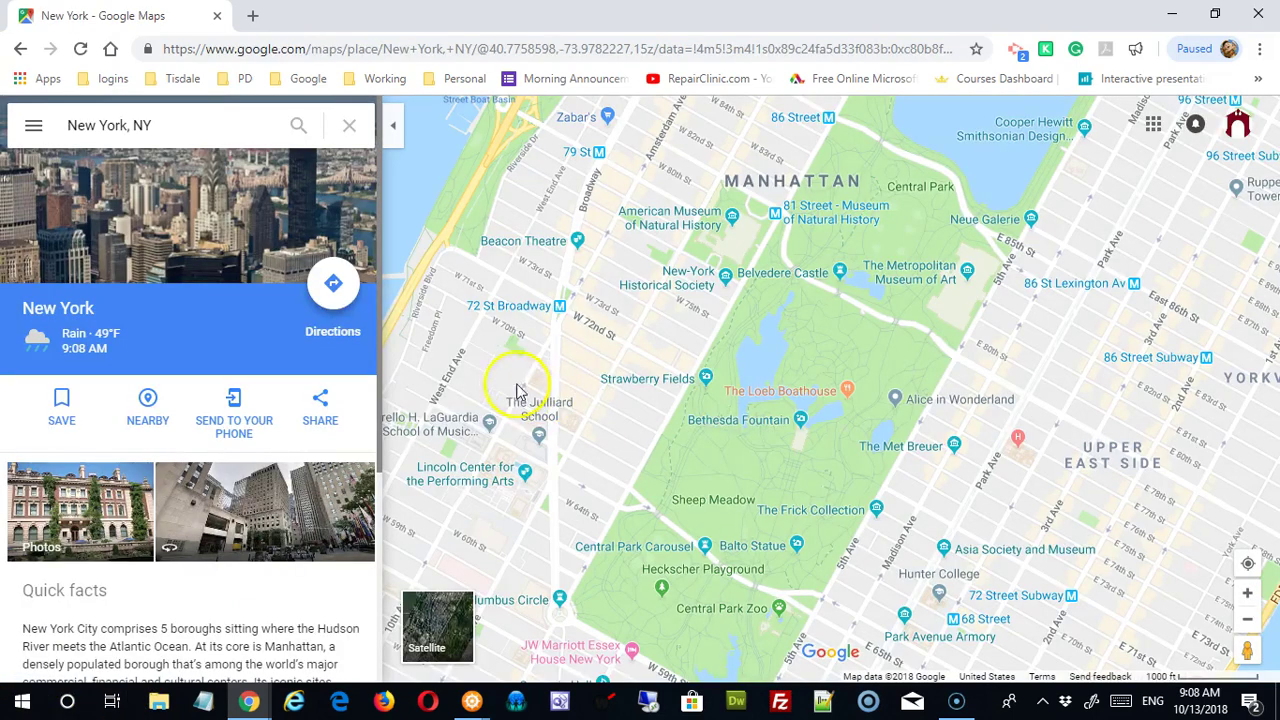
# Open Notifications from the main menu and switch on Time to leave reminders
pyautogui.click(33, 125)
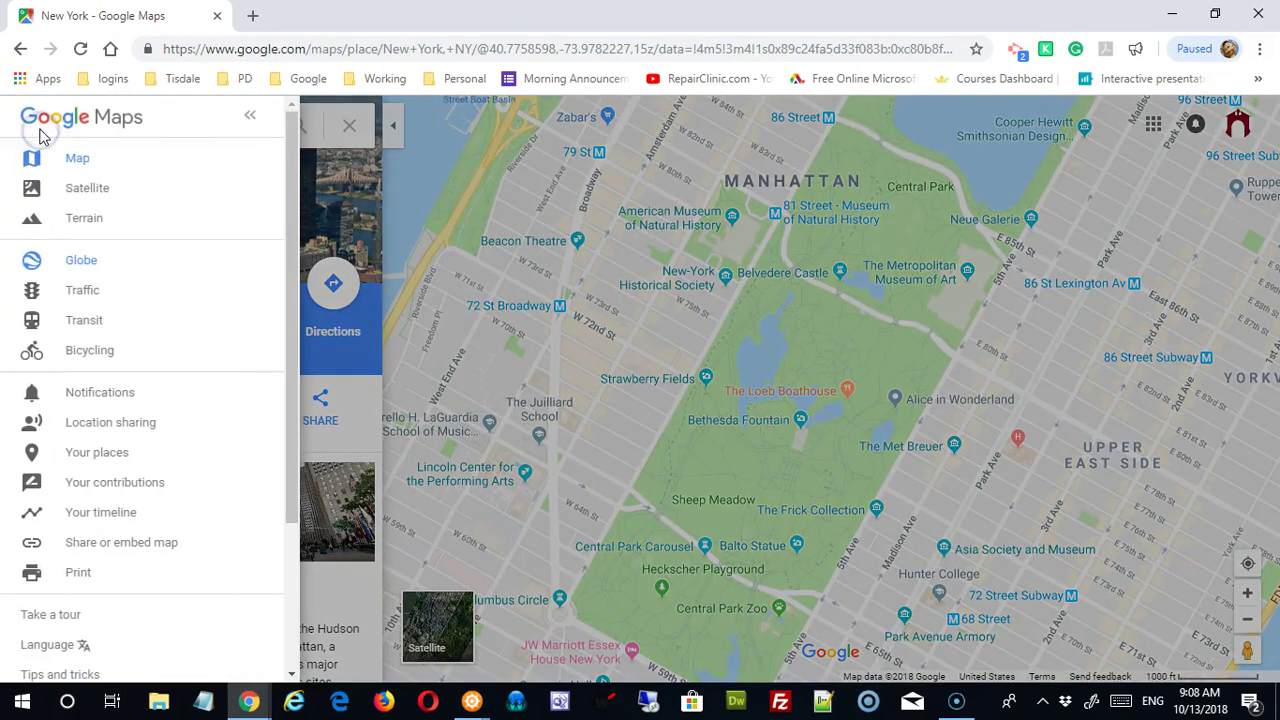
pyautogui.click(103, 394)
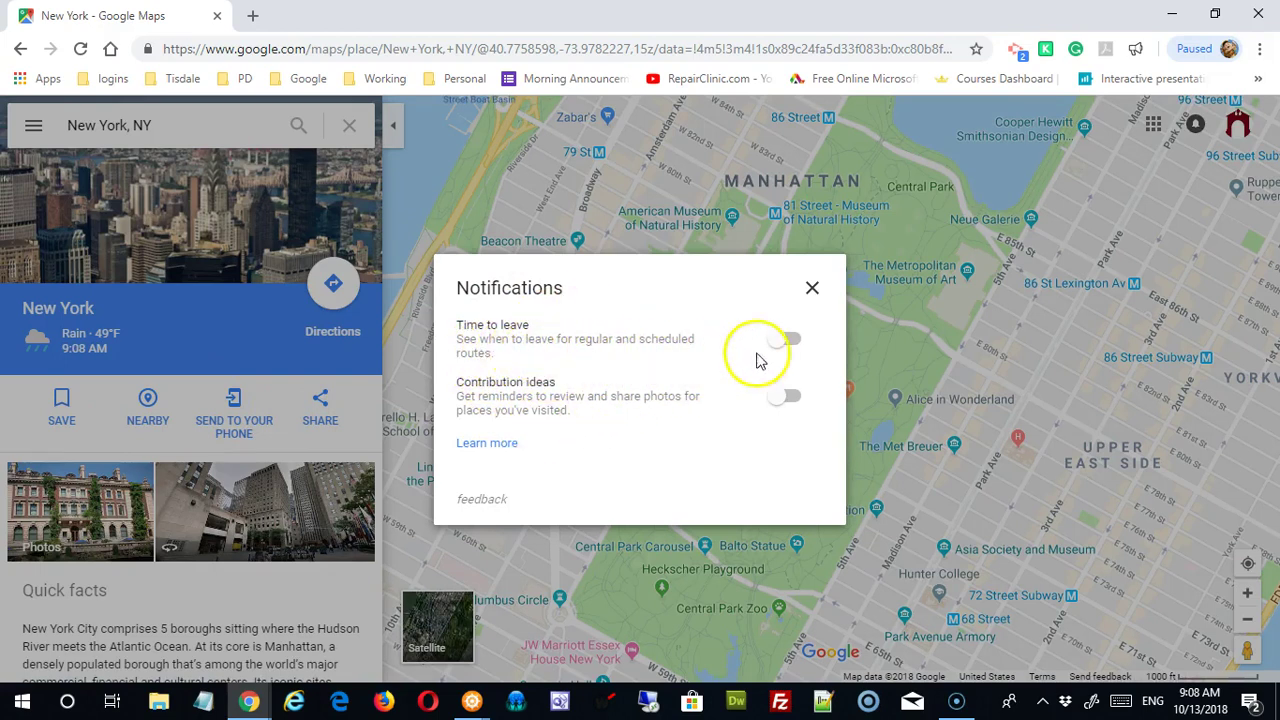
pyautogui.click(789, 339)
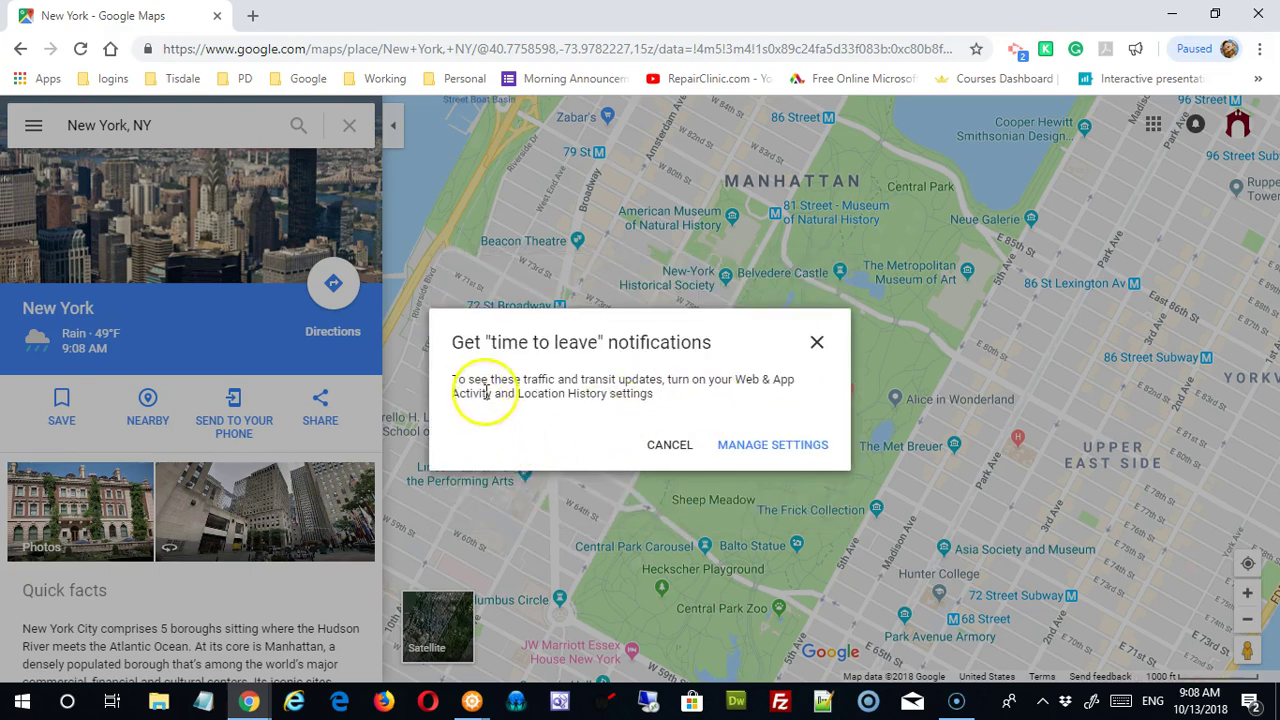
# Follow Manage Settings to the Activity controls page and scroll to Location History
pyautogui.click(768, 400)
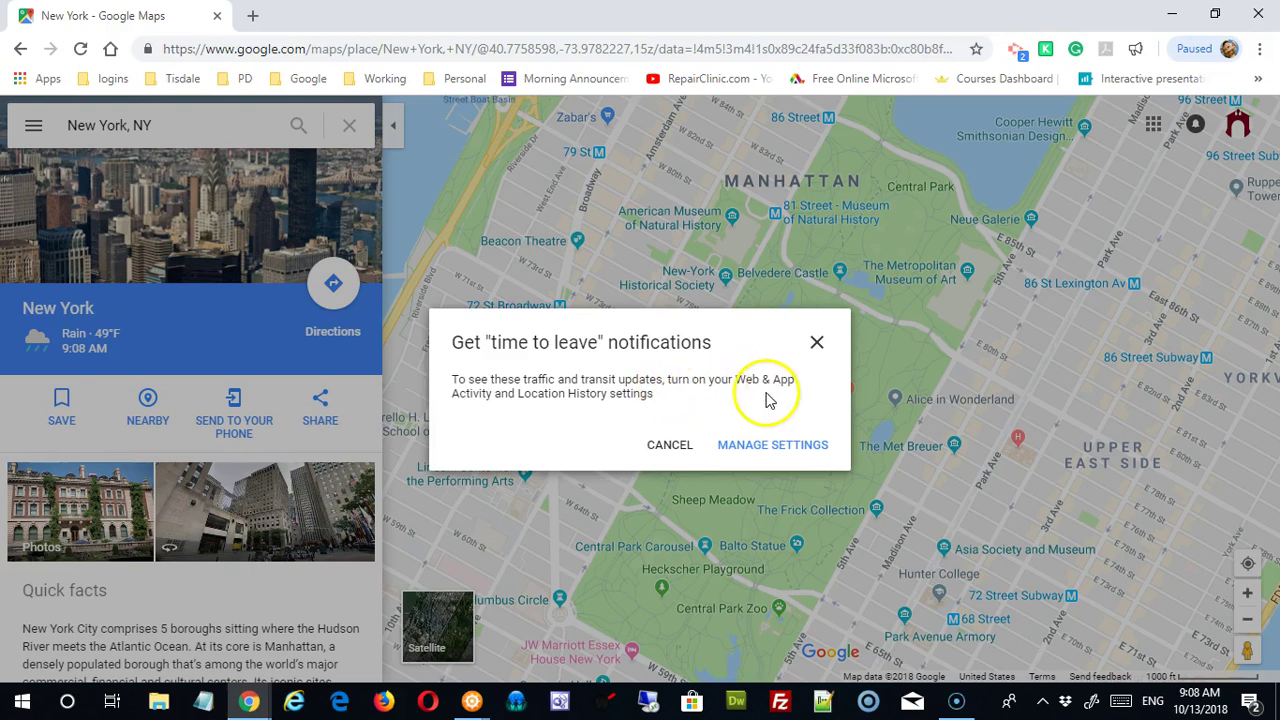
pyautogui.click(752, 445)
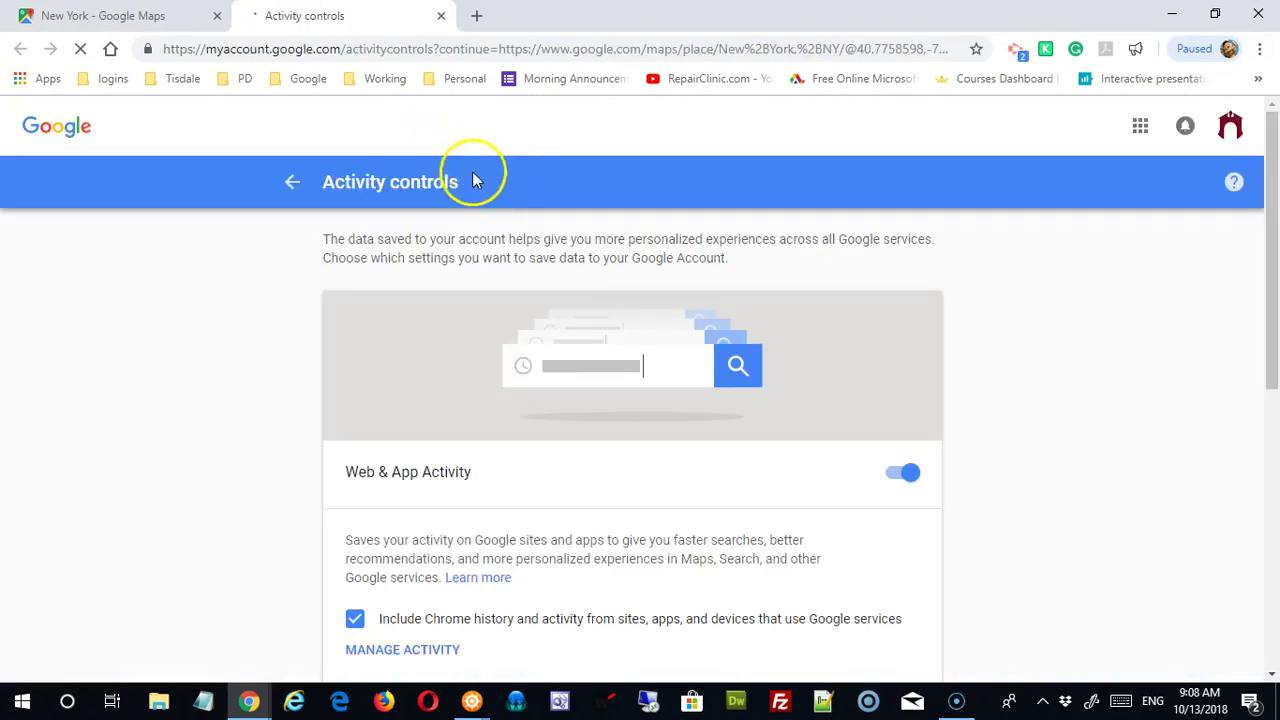
pyautogui.scroll(-3, 566, 390)
pyautogui.scroll(-5, 566, 390)
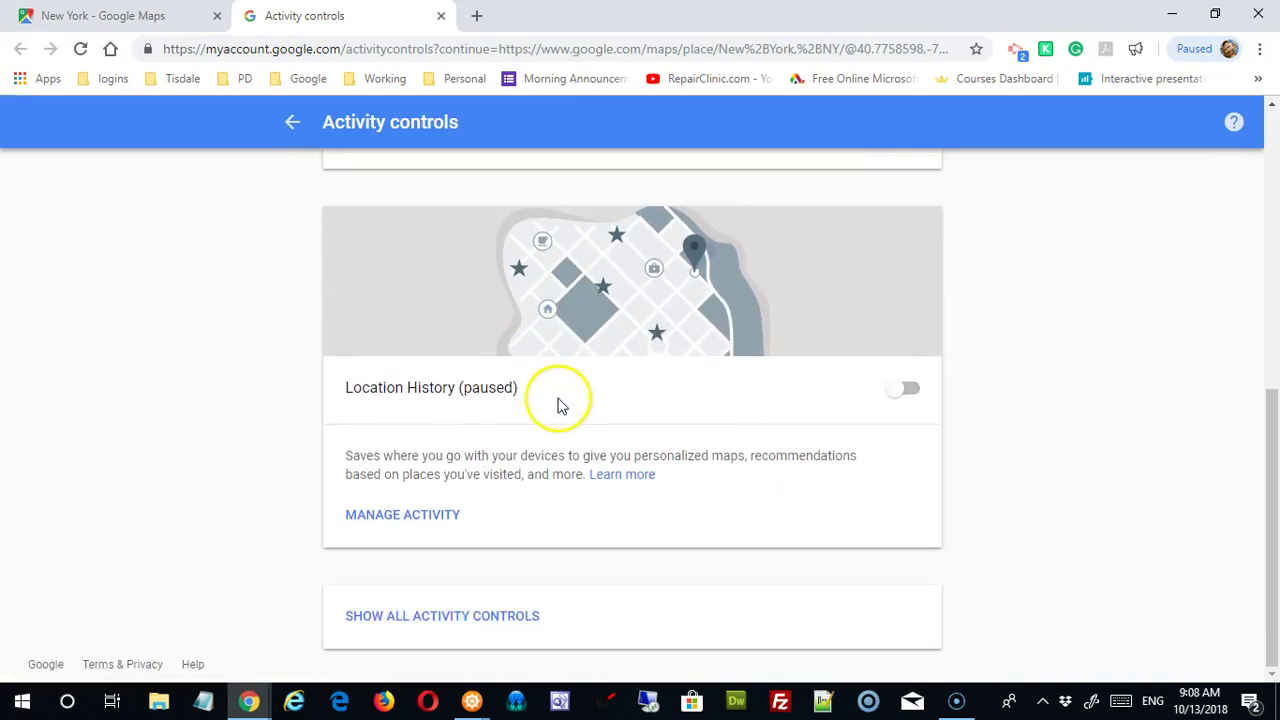
pyautogui.scroll(5, 506, 363)
# Close the Activity controls tab and repeatedly try enabling Contribution ideas reminders, blocked by Local Guides
pyautogui.click(443, 14)
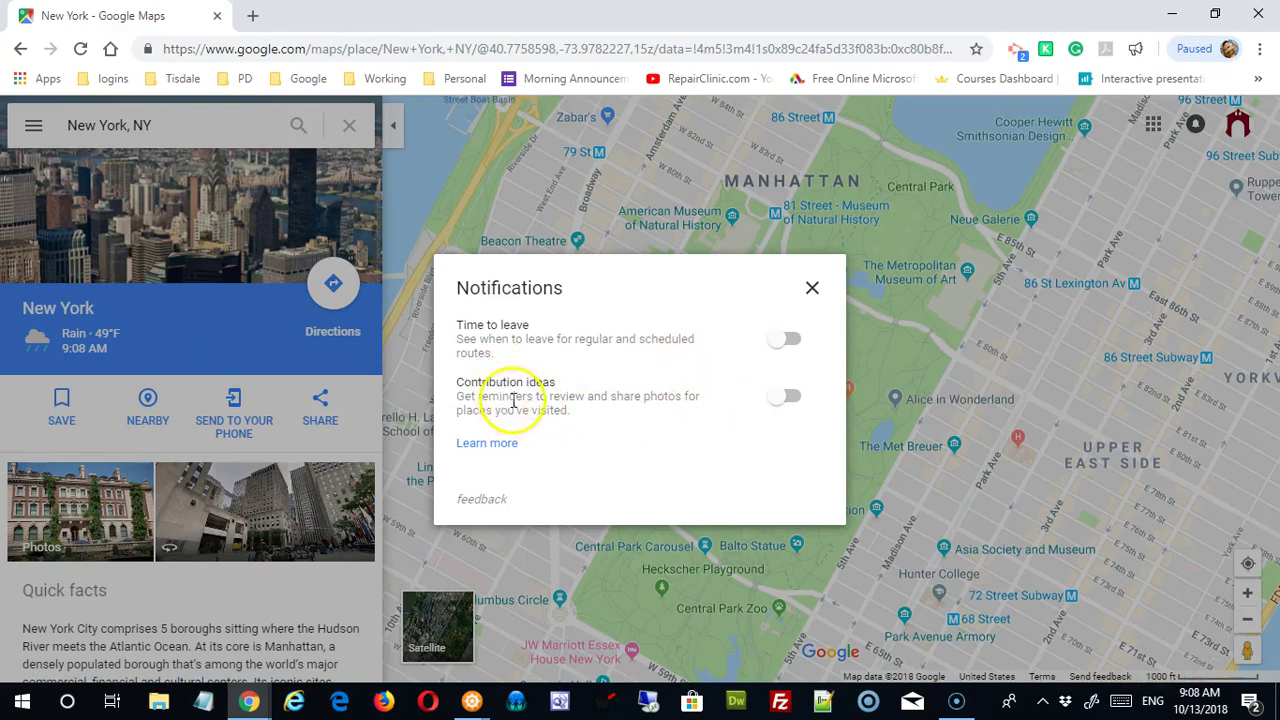
pyautogui.click(787, 398)
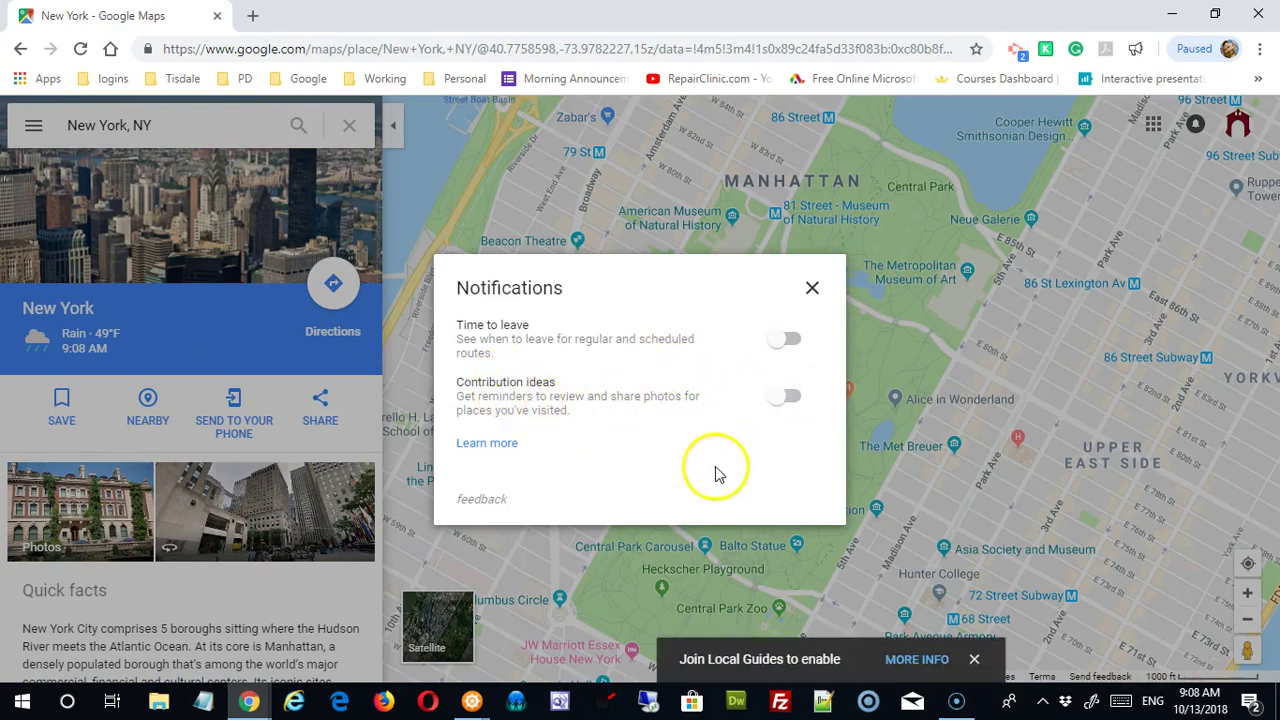
pyautogui.click(792, 402)
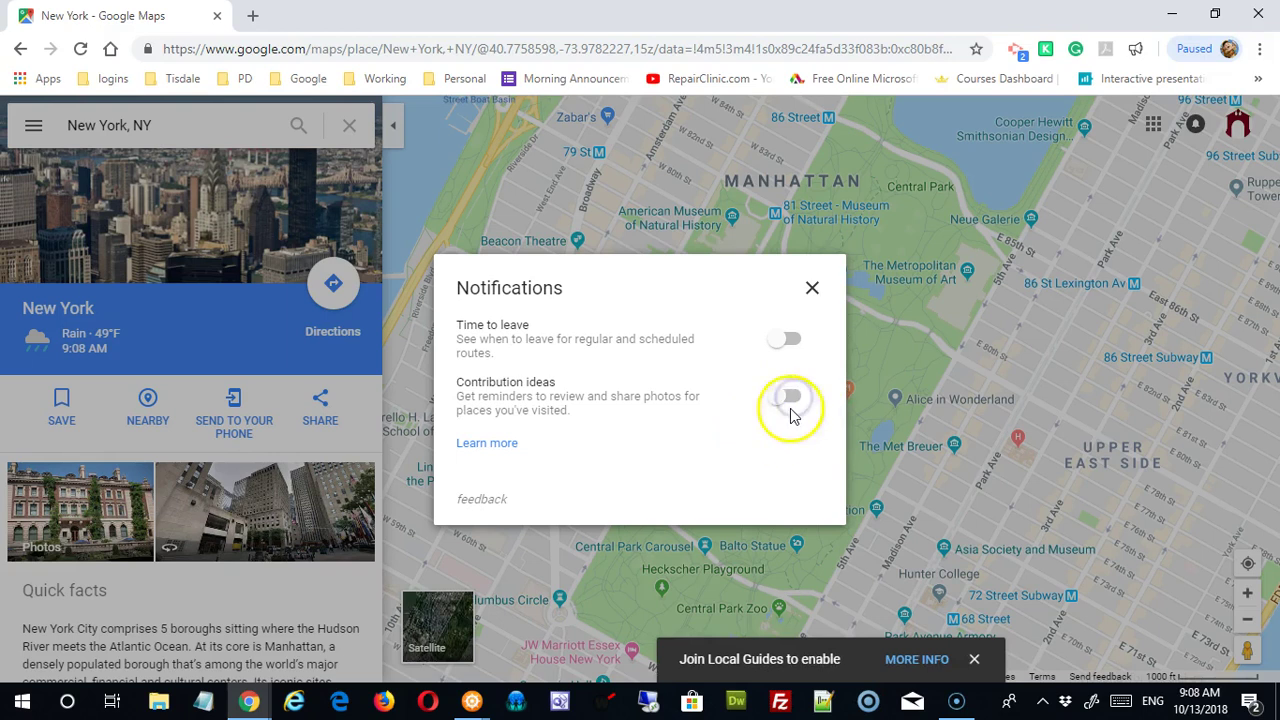
pyautogui.click(806, 460)
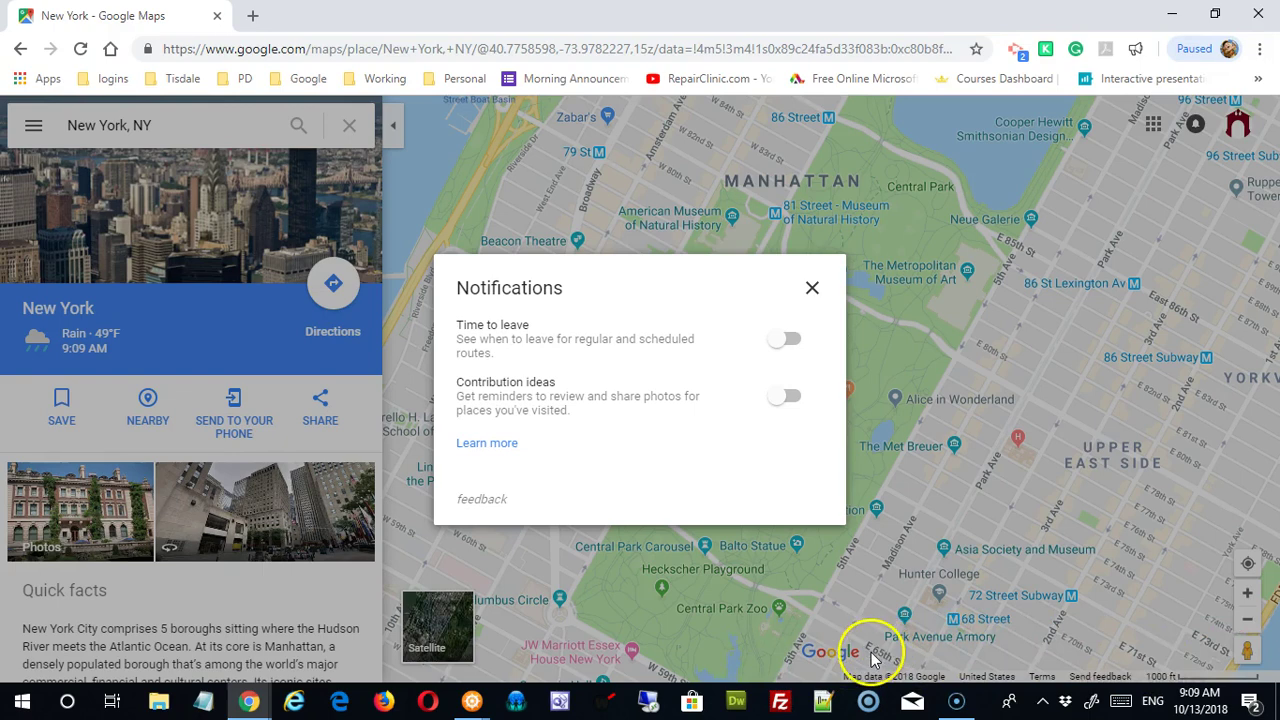
# Close the Notifications dialog and open Location sharing from the main menu
pyautogui.click(812, 287)
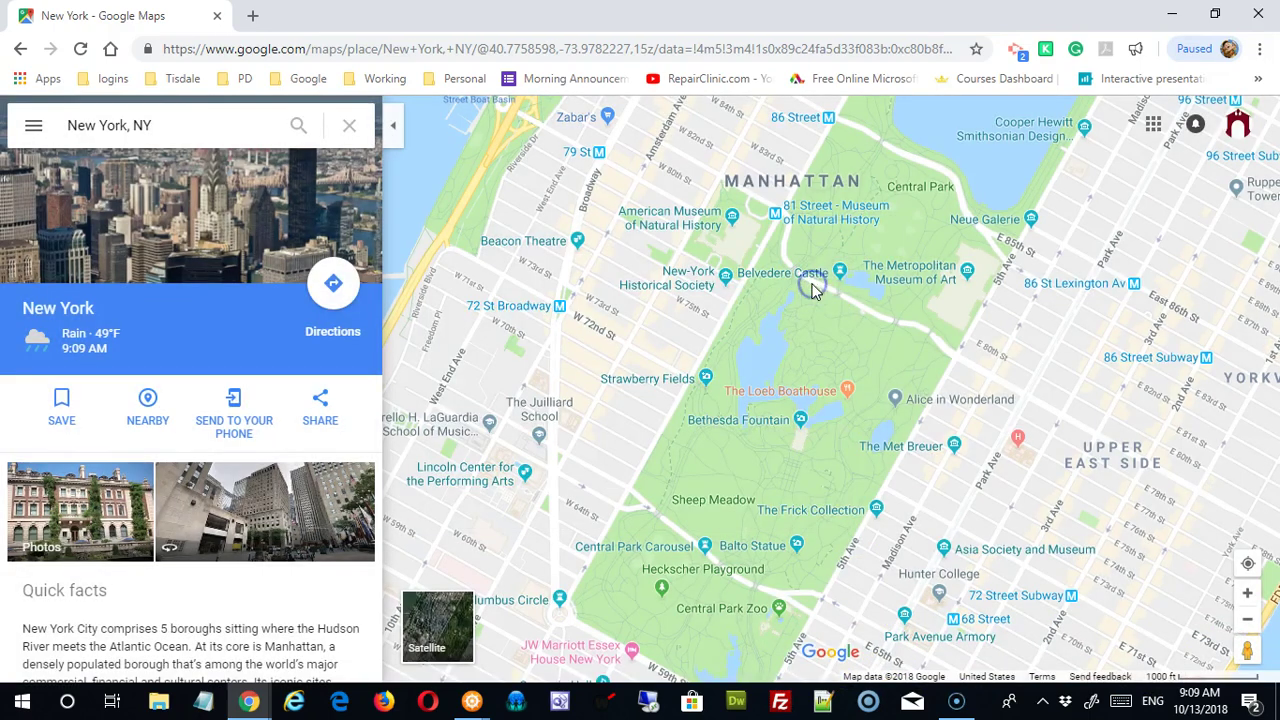
pyautogui.click(33, 125)
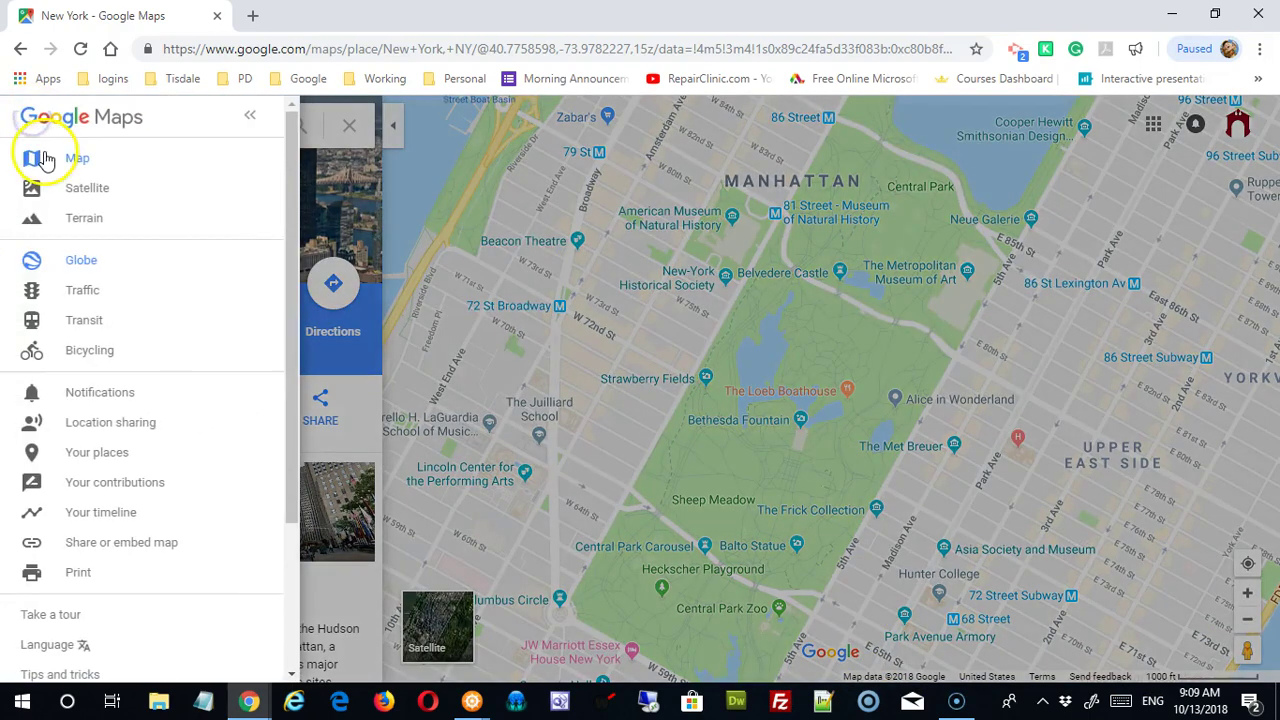
pyautogui.click(116, 425)
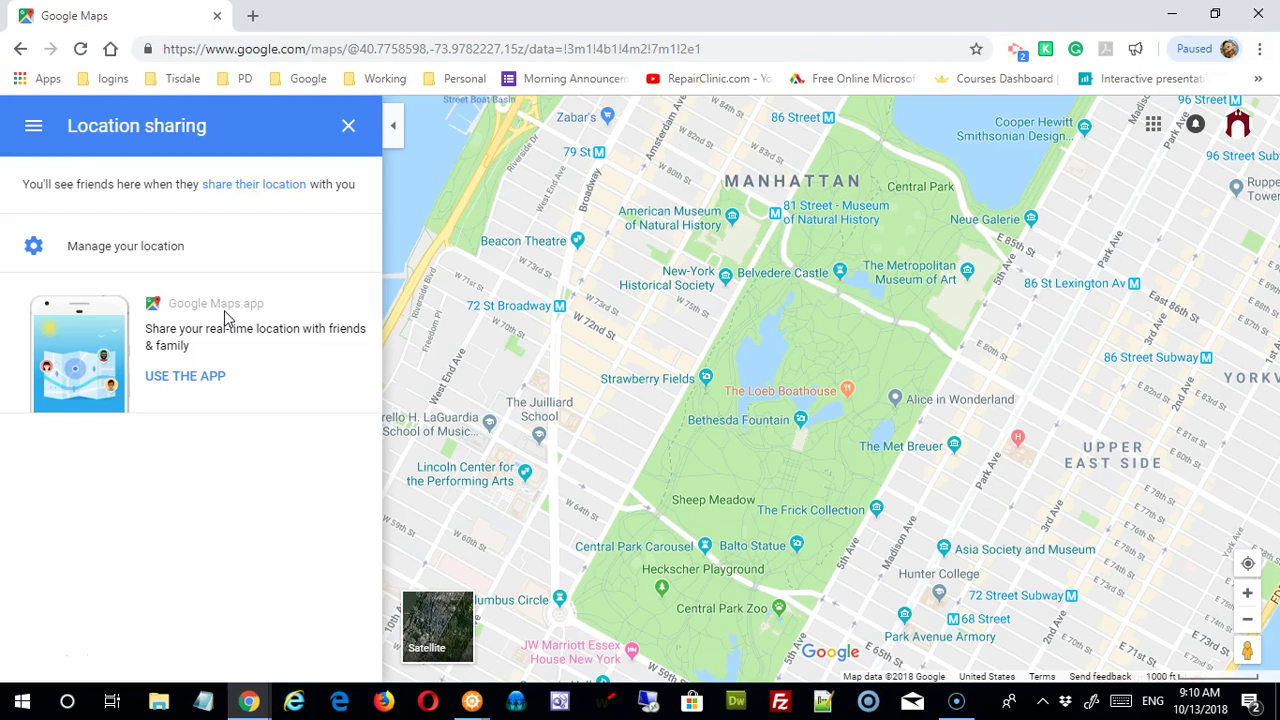
pyautogui.click(33, 252)
pyautogui.click(31, 250)
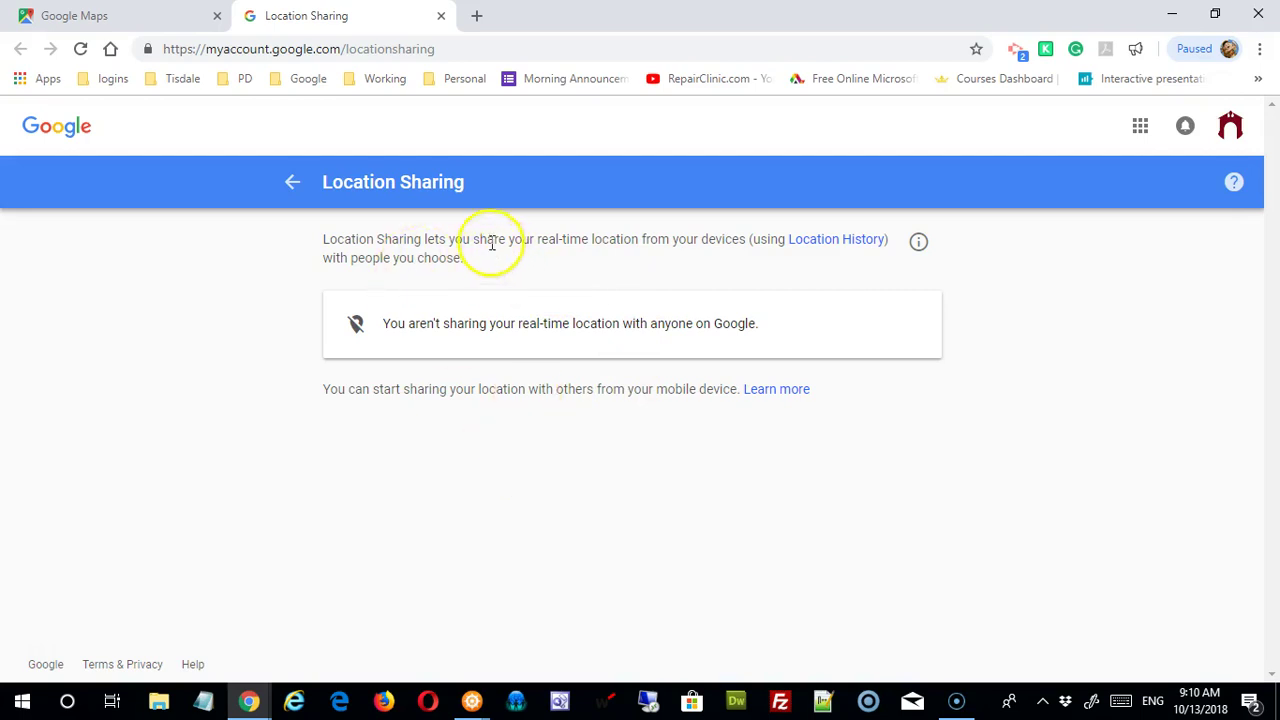
pyautogui.click(291, 184)
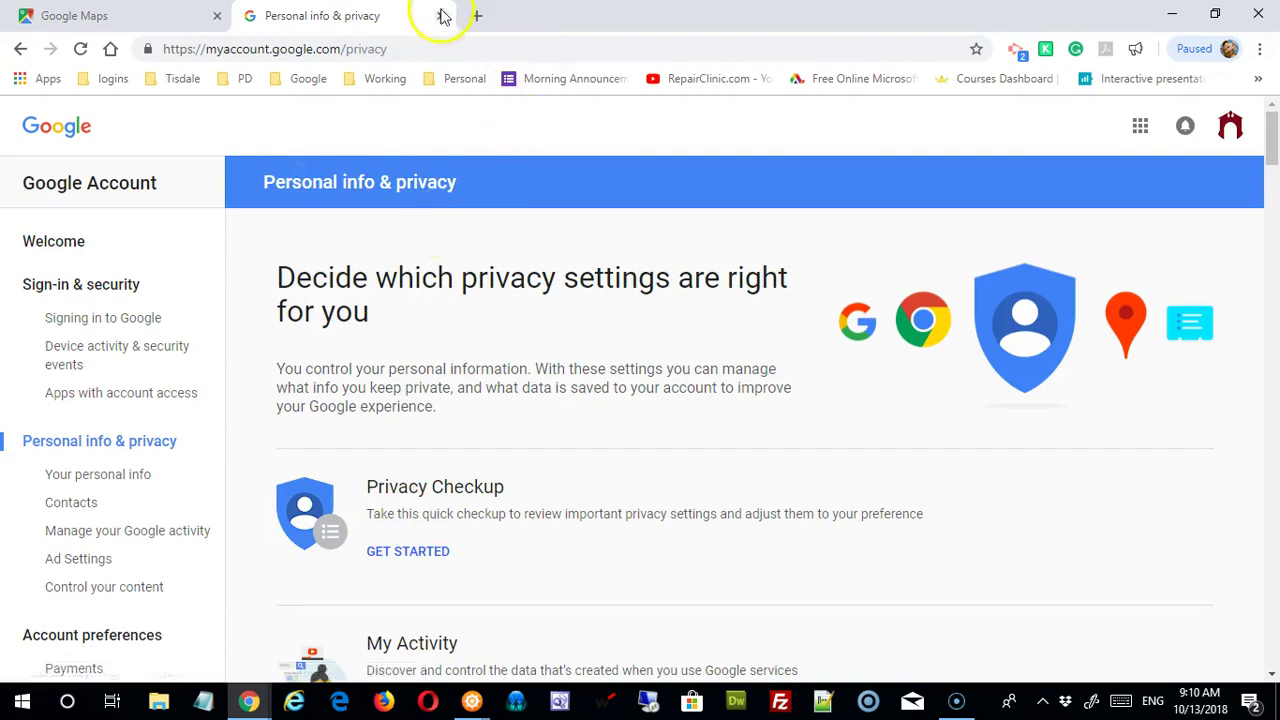
pyautogui.click(440, 16)
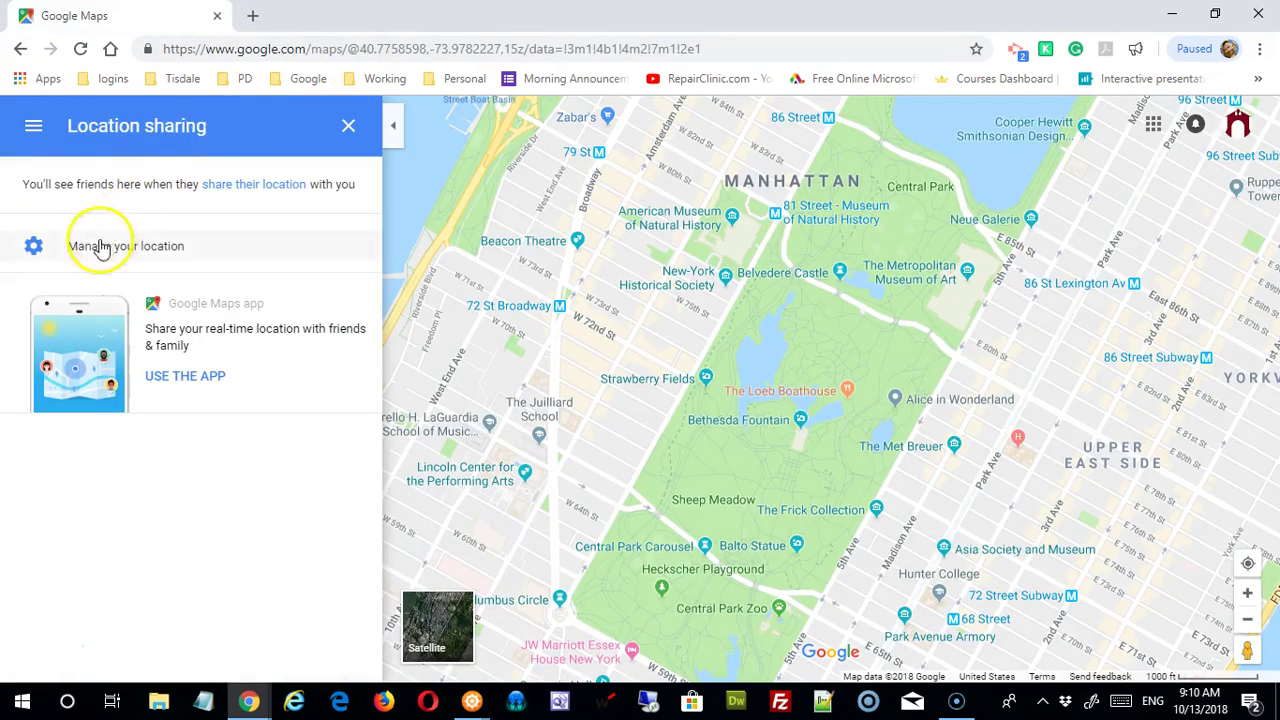
pyautogui.click(34, 127)
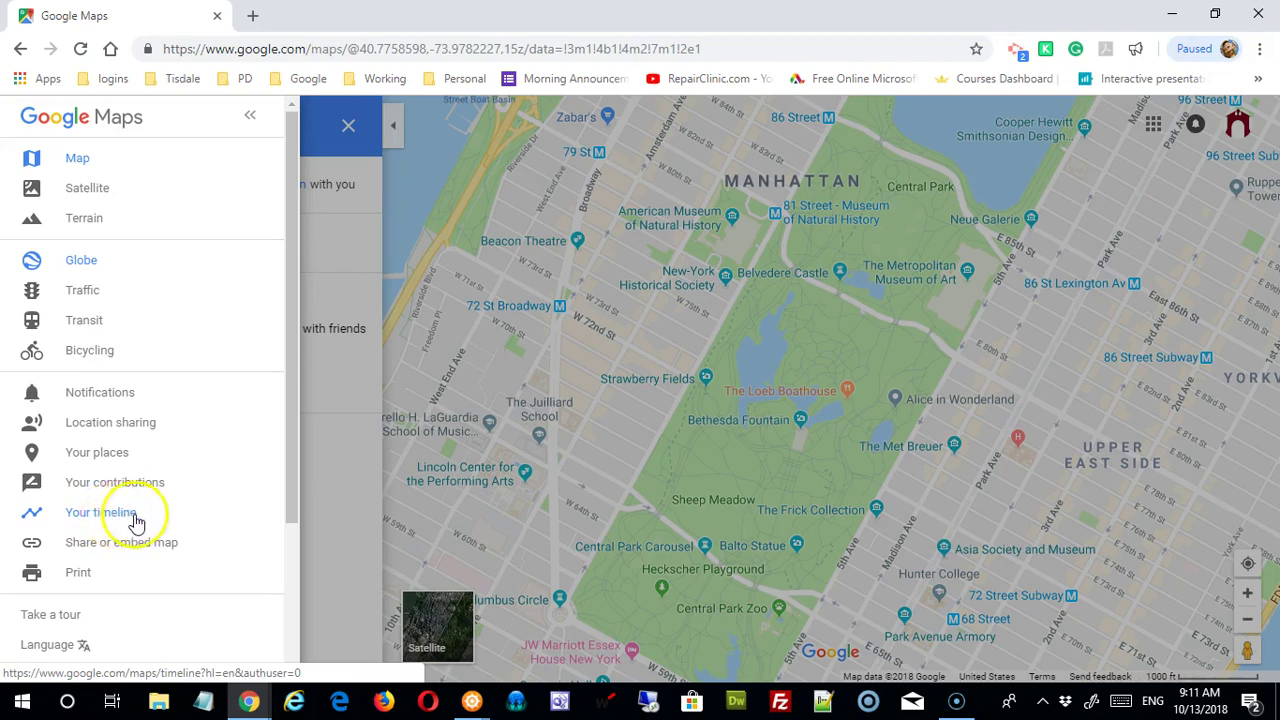
pyautogui.click(148, 548)
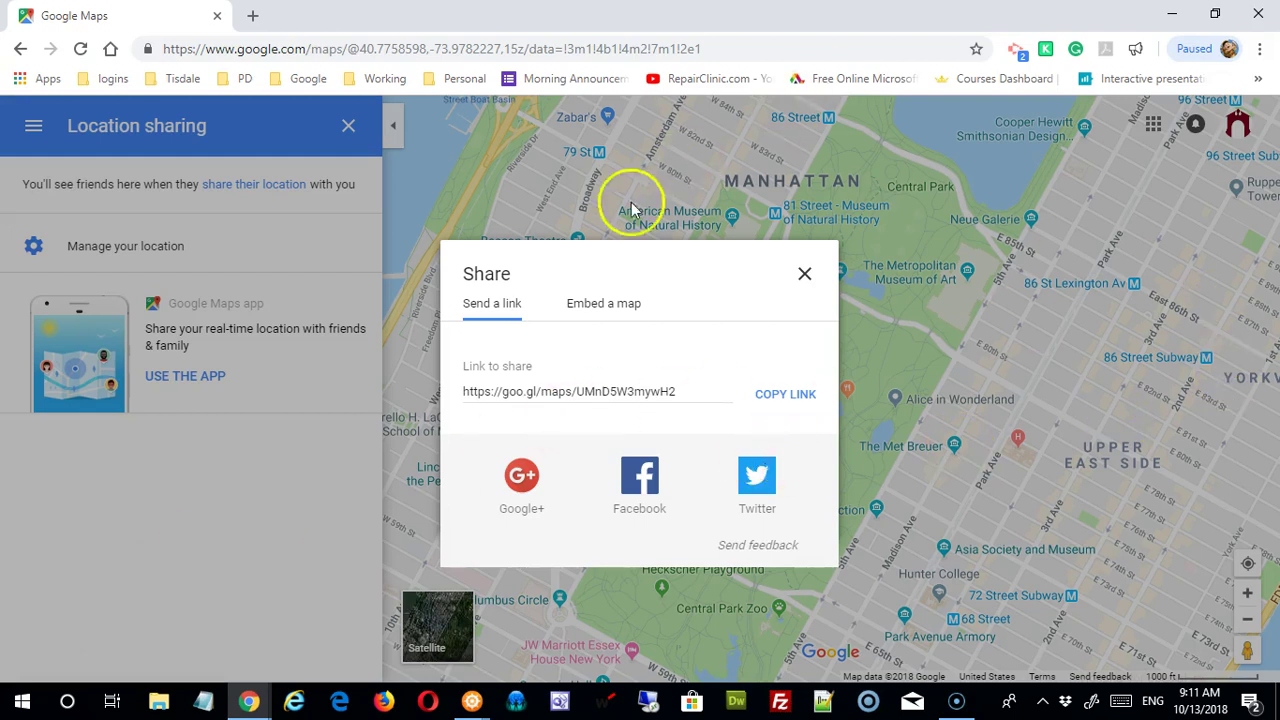
pyautogui.click(584, 393)
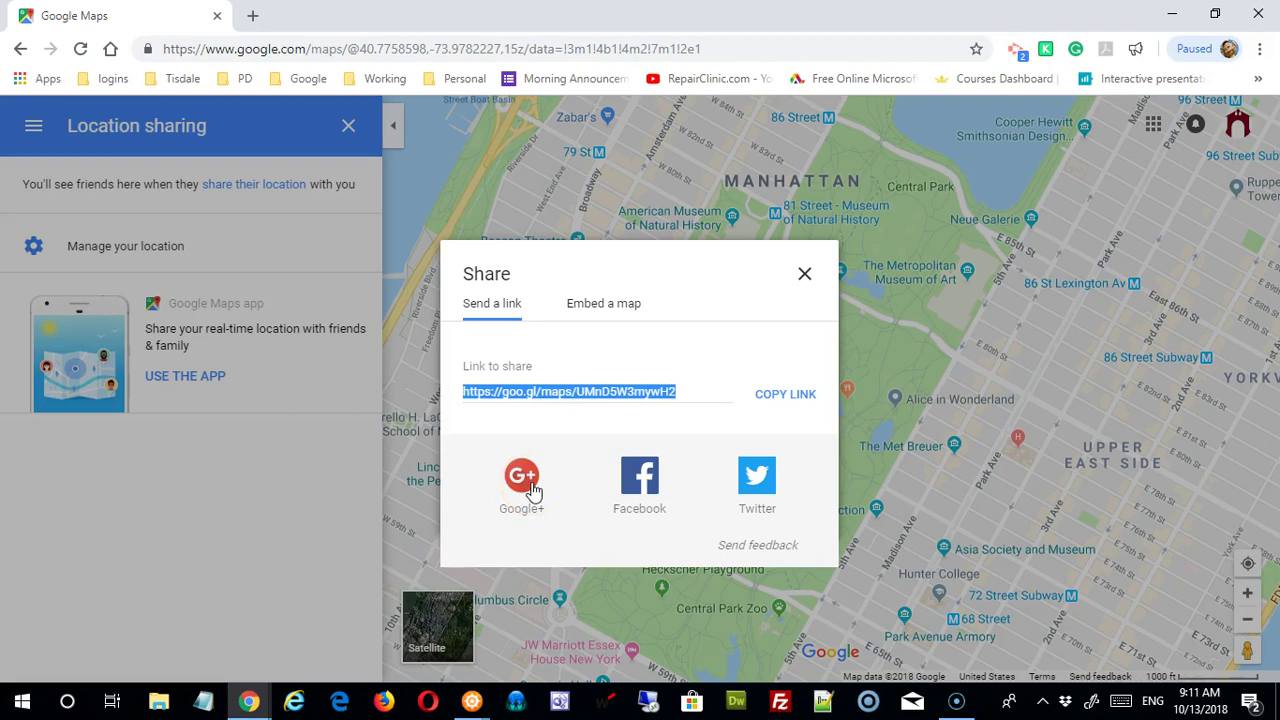
pyautogui.click(804, 274)
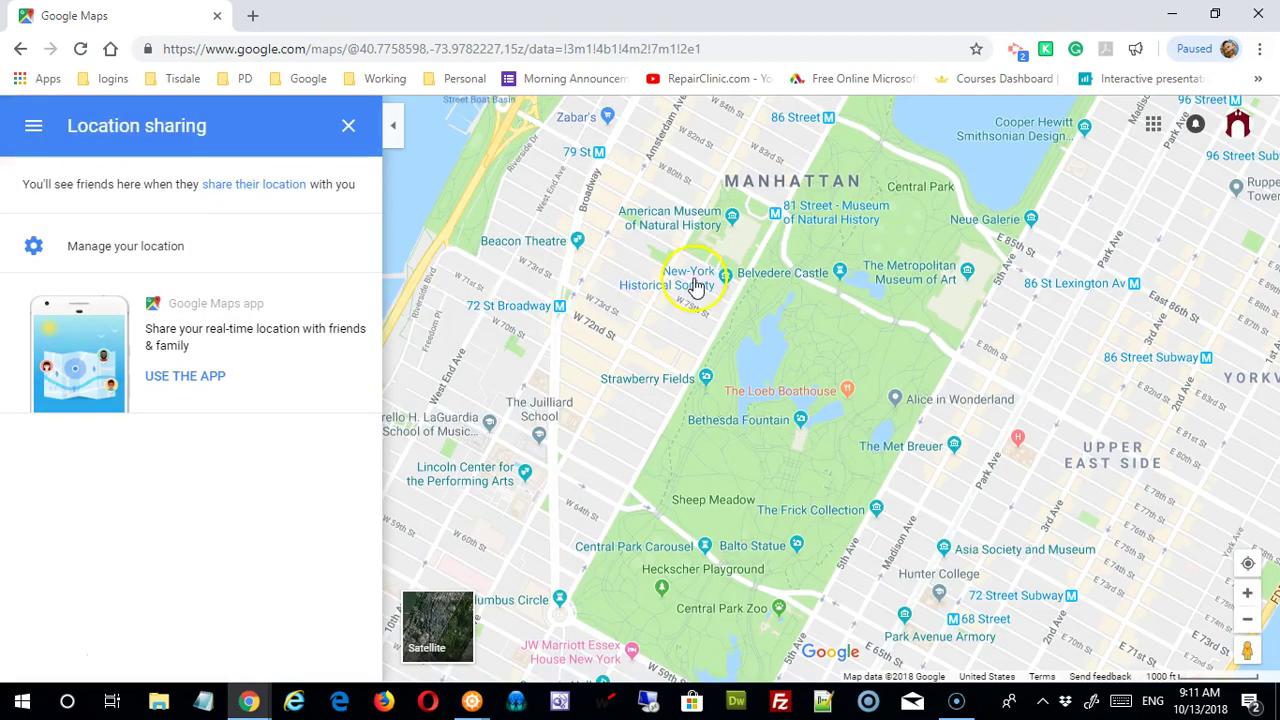
pyautogui.click(33, 125)
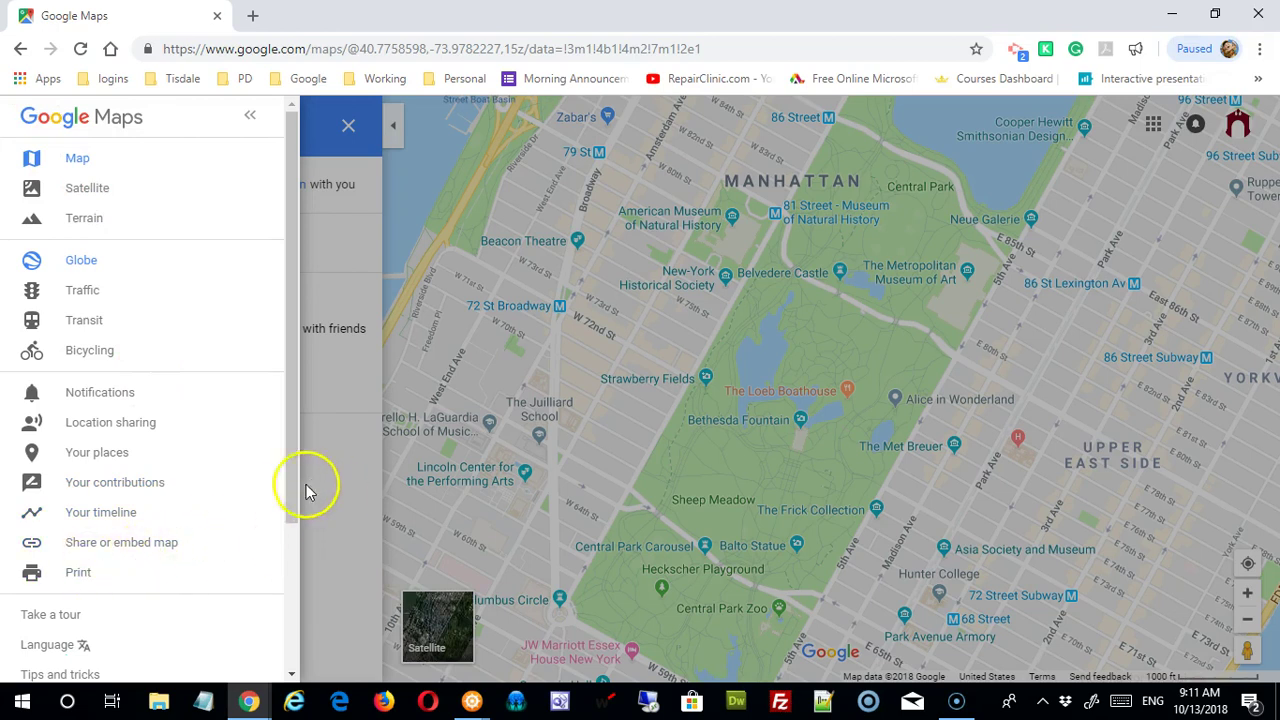
pyautogui.moveTo(295, 492); pyautogui.dragTo(286, 609)
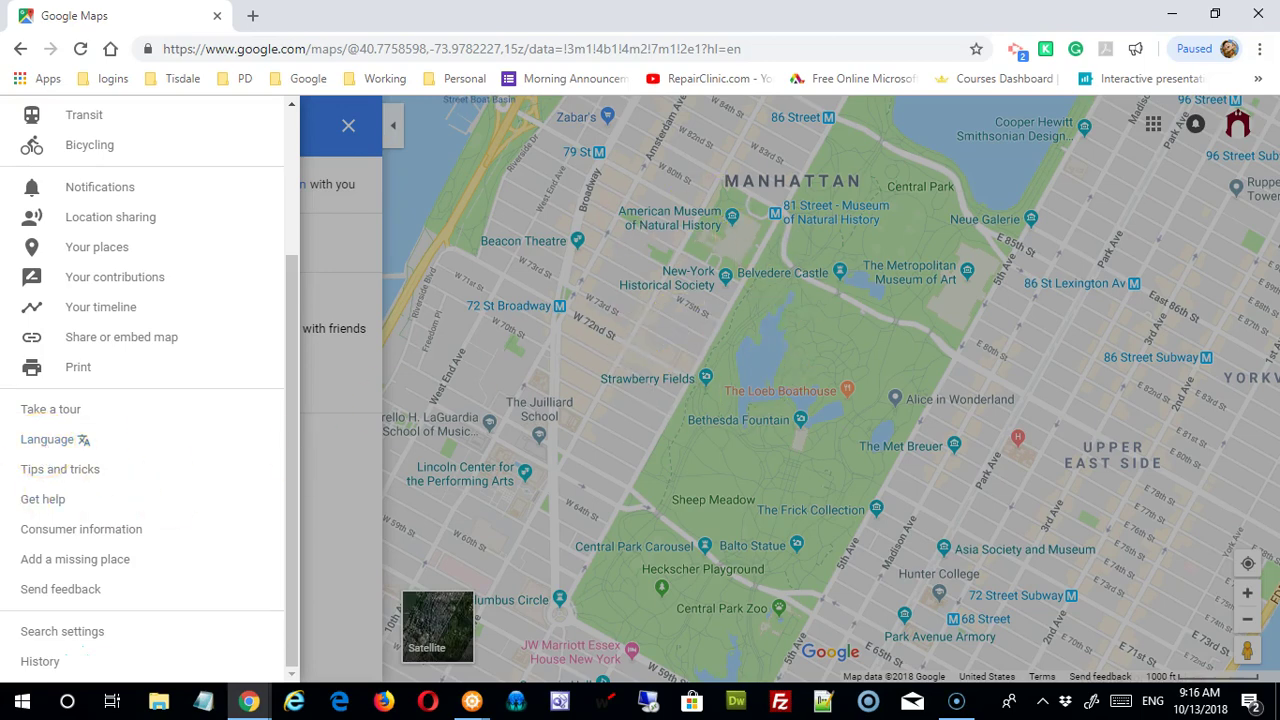
pyautogui.click(48, 442)
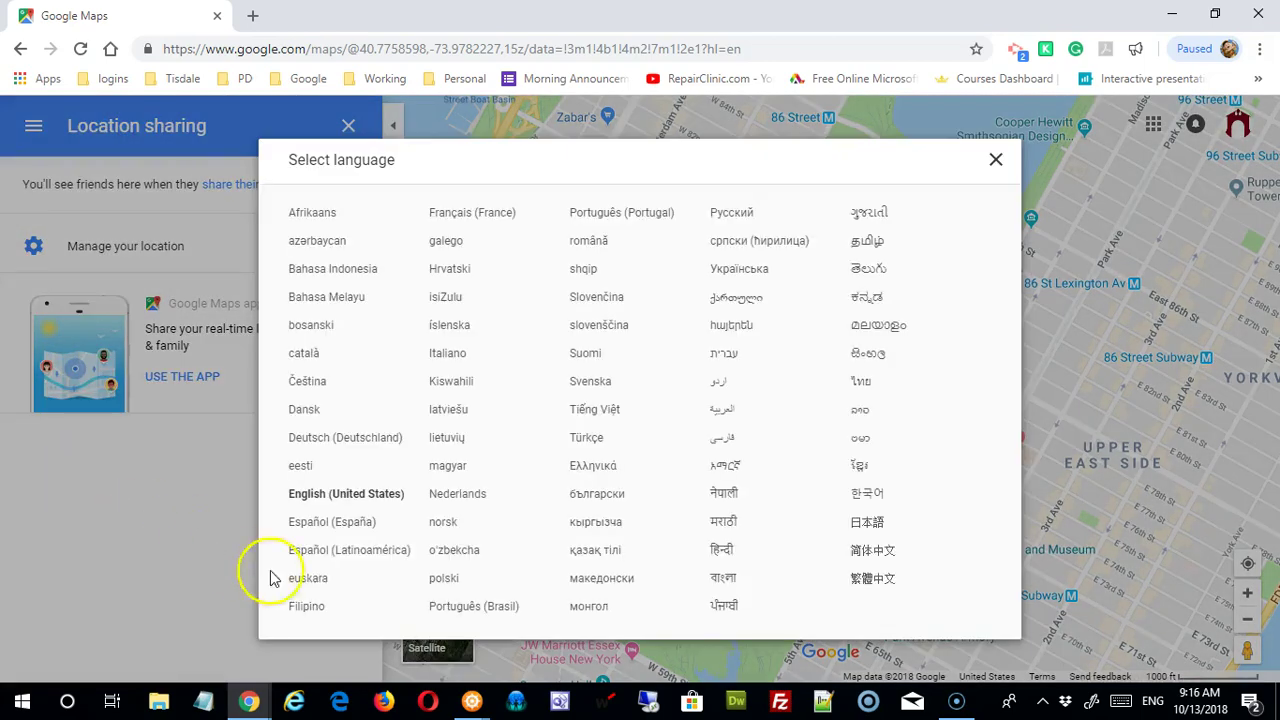
pyautogui.click(452, 357)
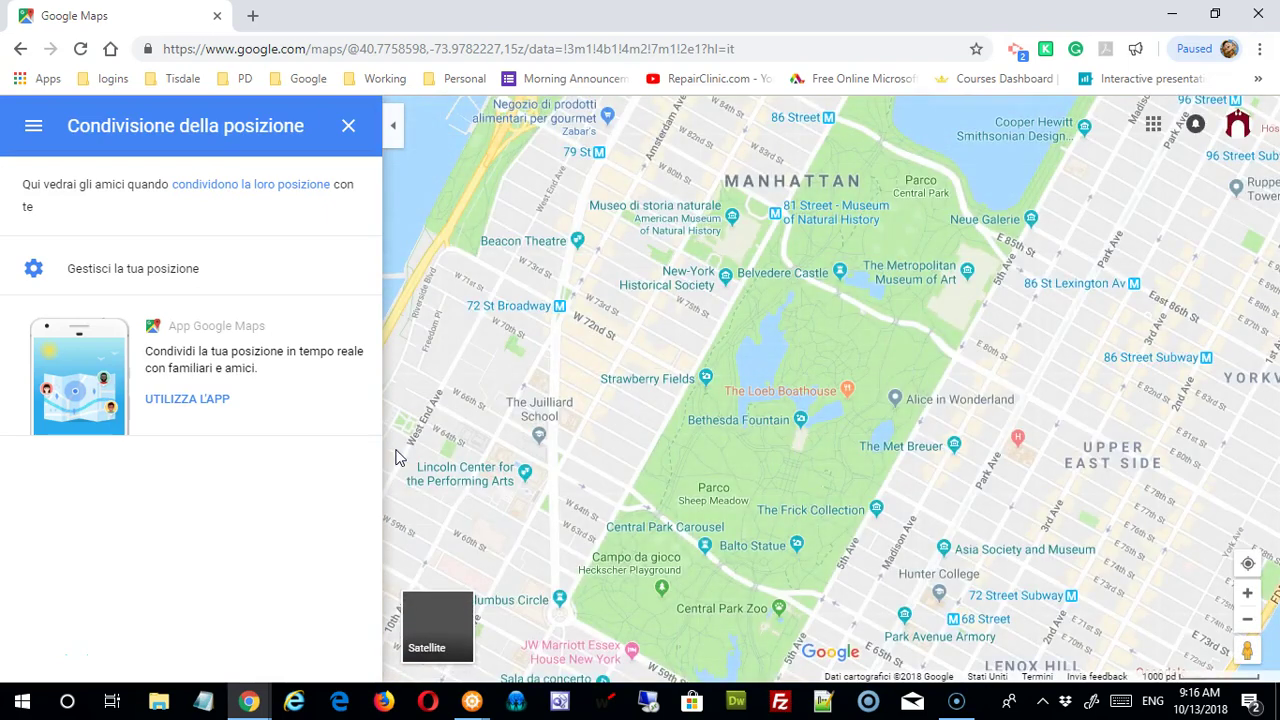
pyautogui.click(668, 402)
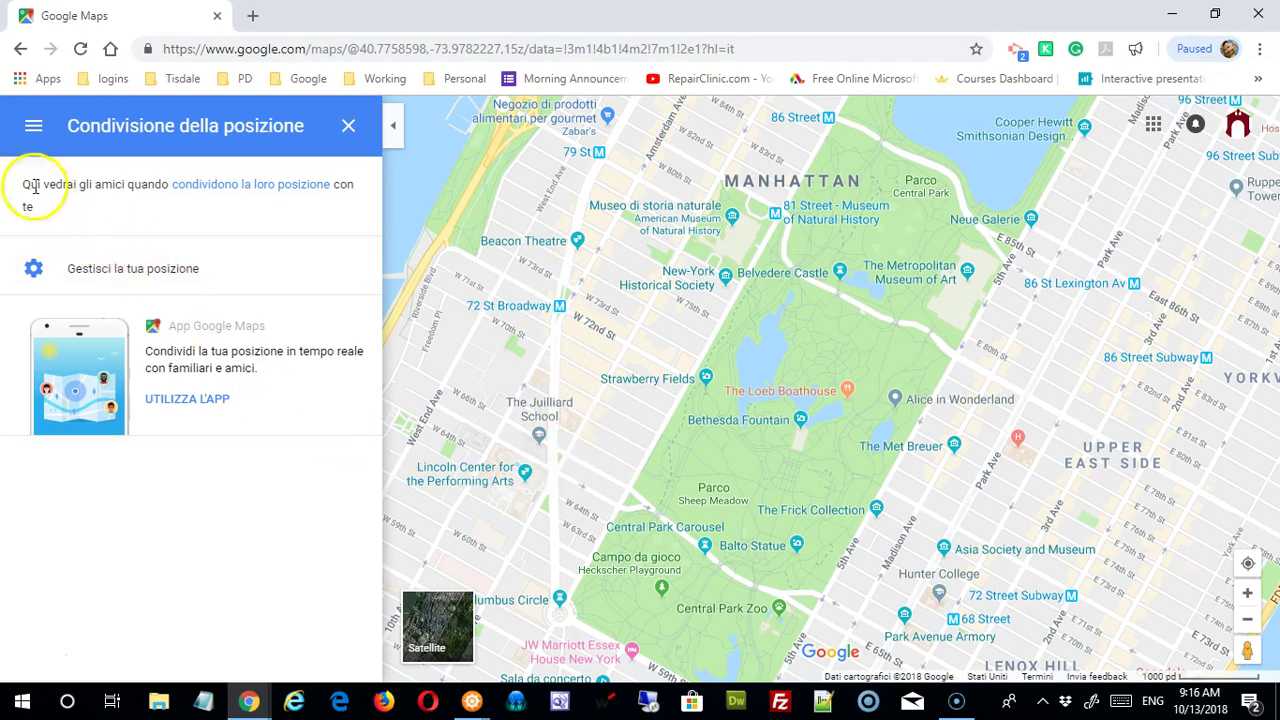
pyautogui.click(33, 125)
pyautogui.scroll(-2, 203, 488)
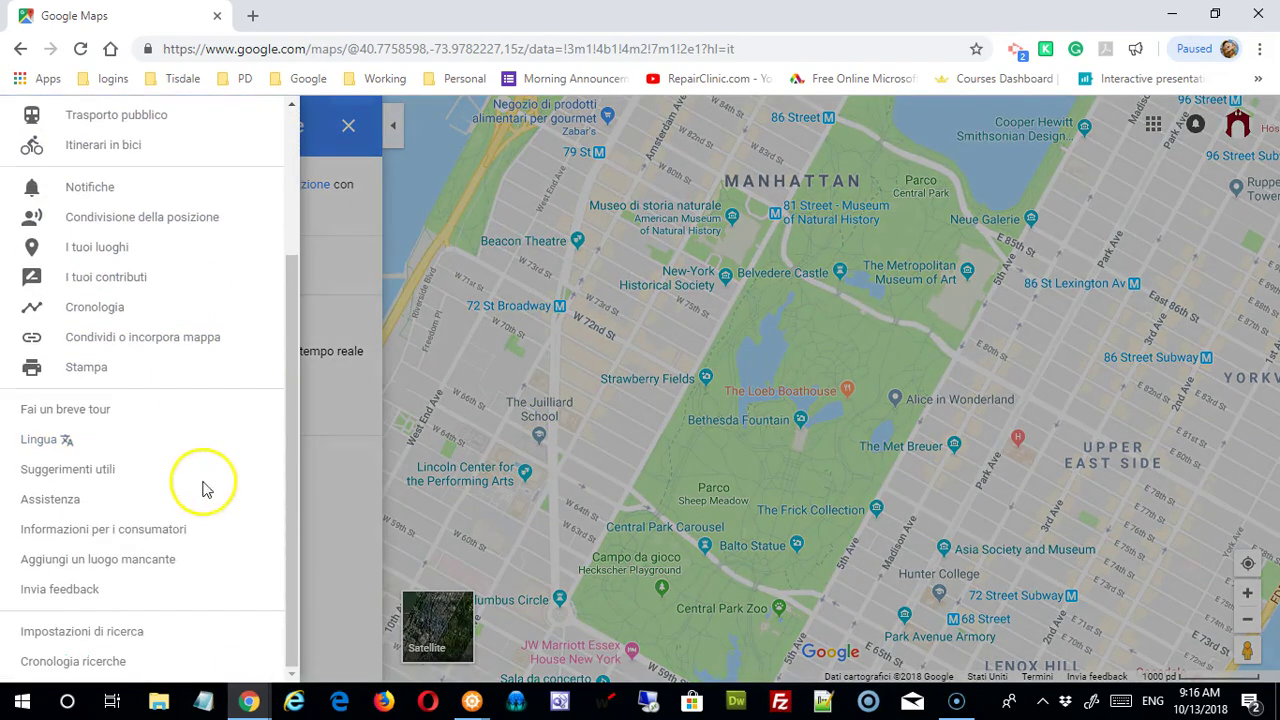
pyautogui.click(42, 445)
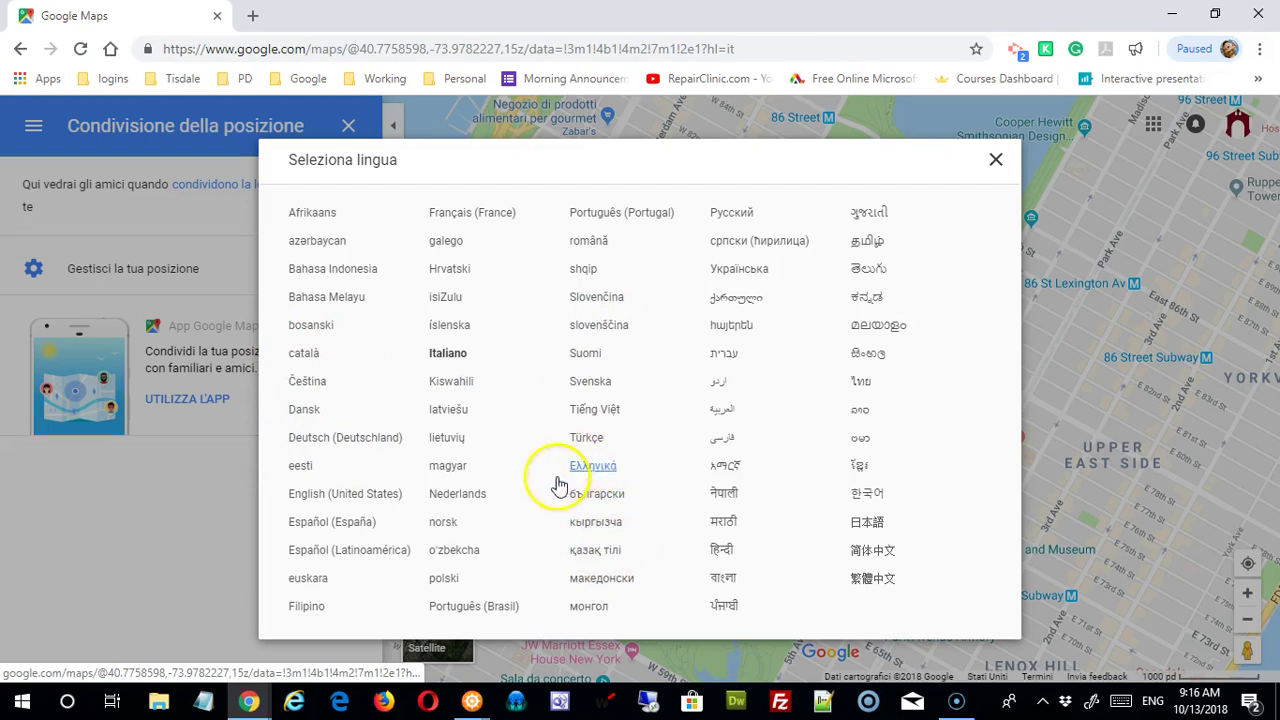
pyautogui.click(336, 500)
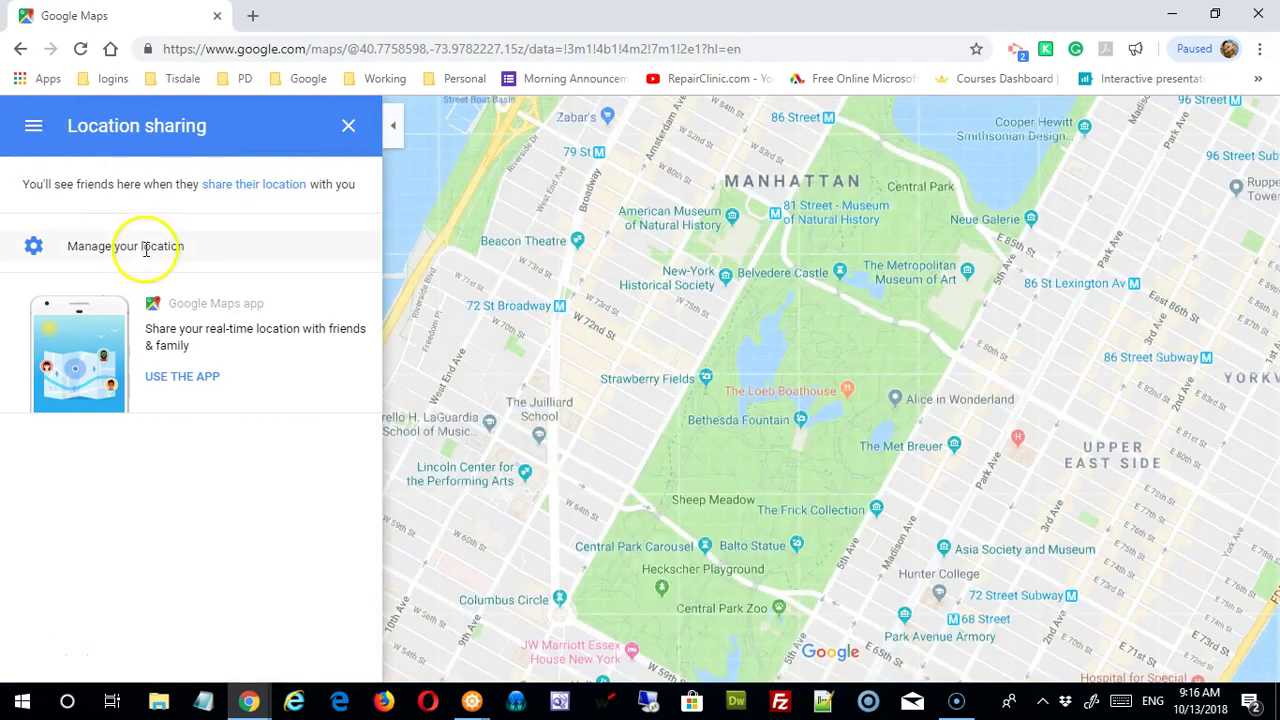
# Choose Add a missing place from the lower part of the main menu
pyautogui.click(28, 127)
pyautogui.scroll(-3, 240, 362)
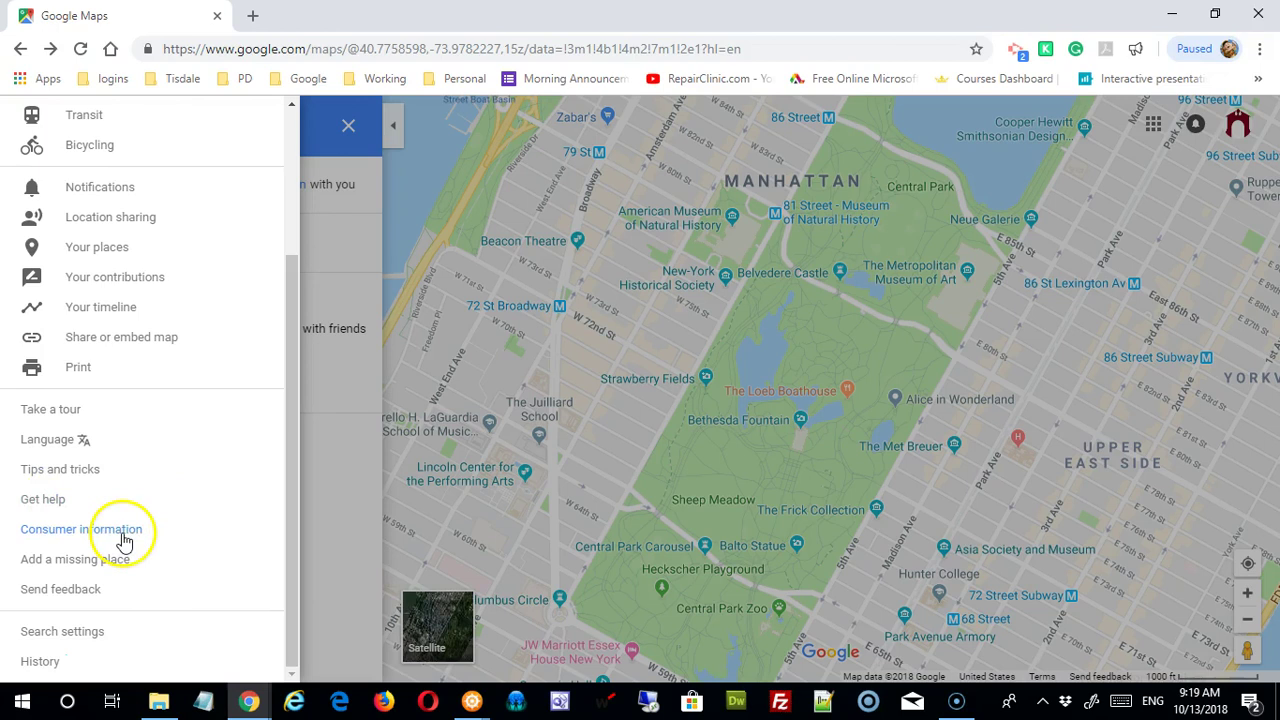
pyautogui.click(75, 562)
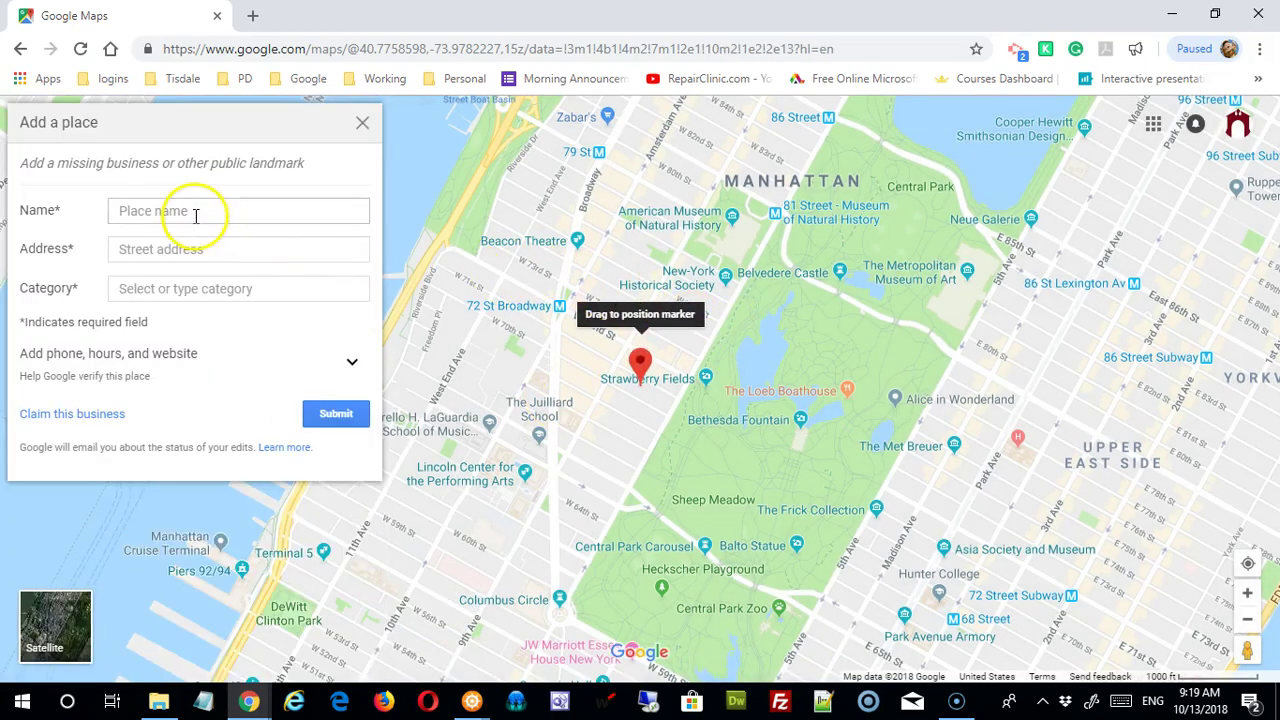
# Glance at the Category list, close the empty Add a place form, and reopen the main menu
pyautogui.click(195, 289)
pyautogui.click(79, 300)
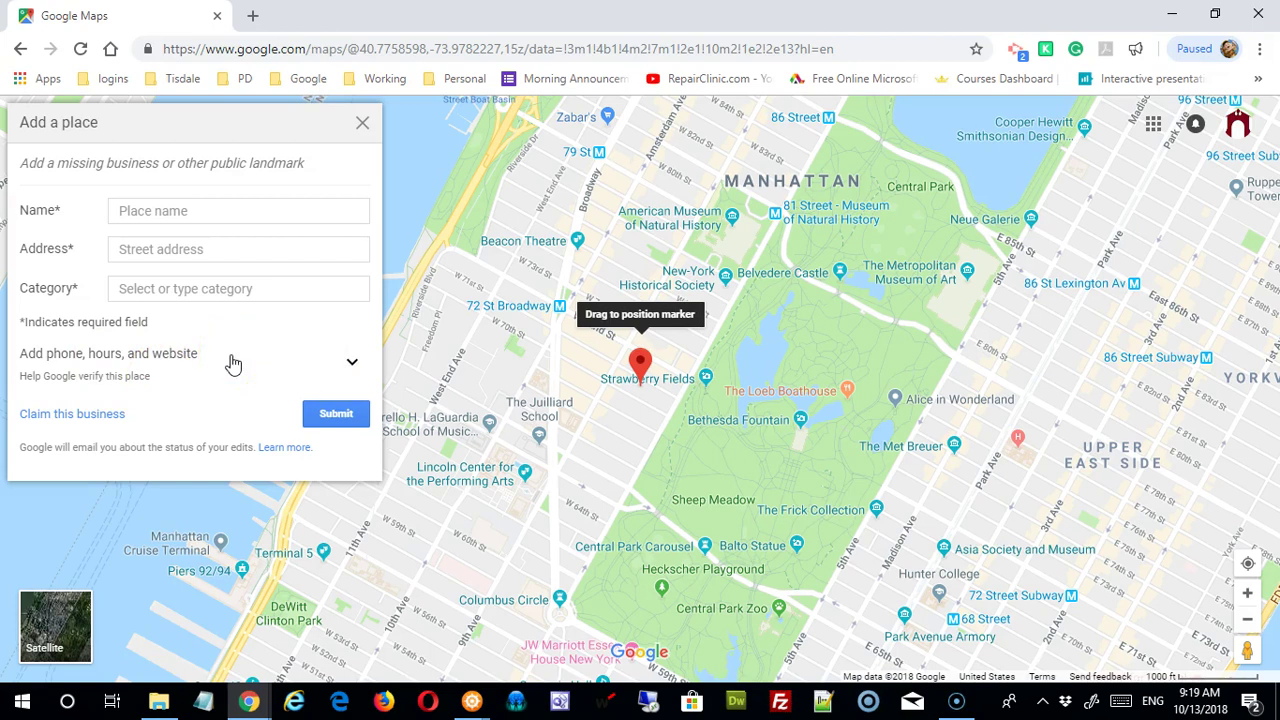
pyautogui.click(360, 122)
pyautogui.click(33, 125)
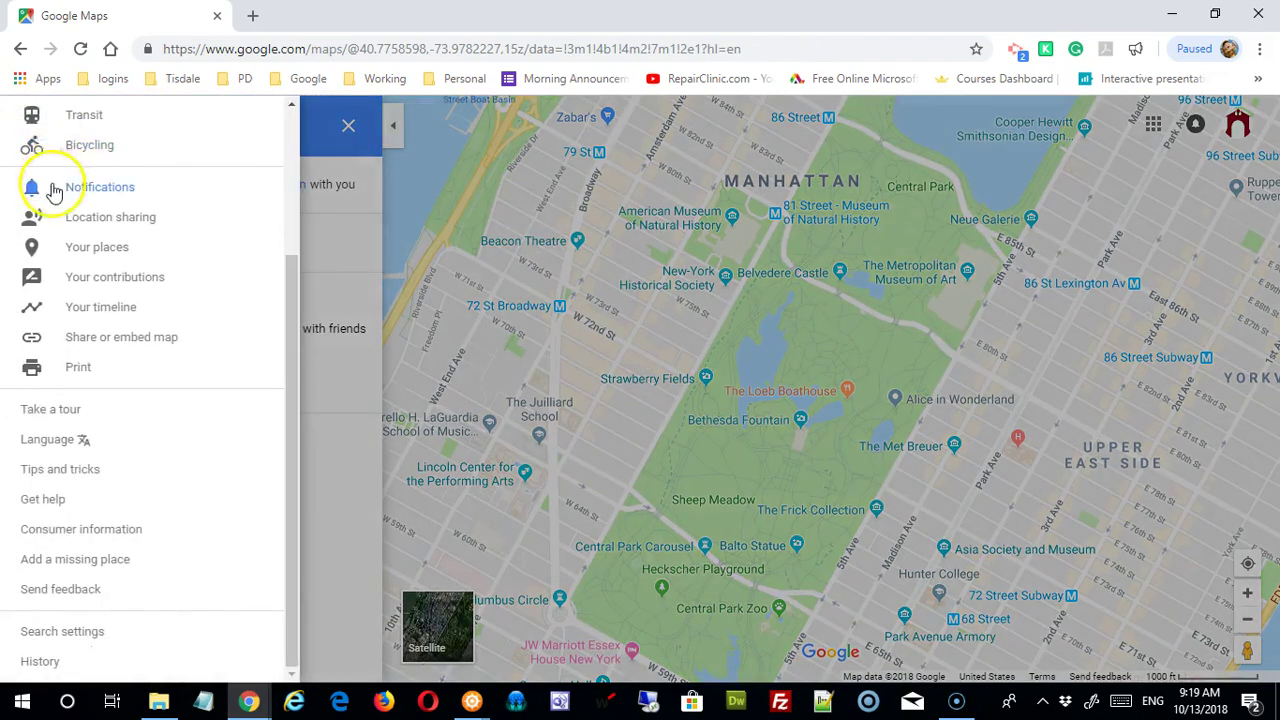